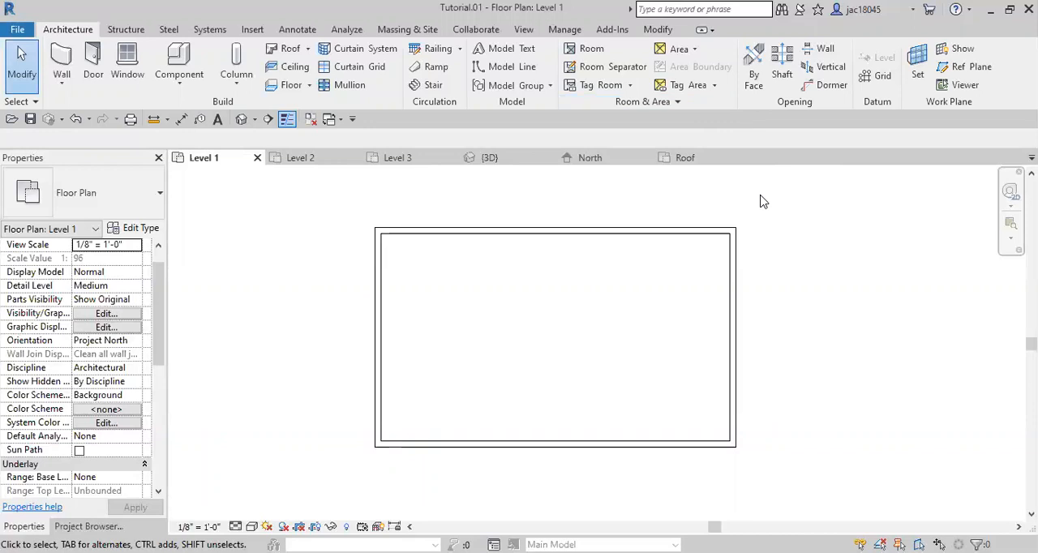
Open the Appearance settings of the A- Black Shingles material in the Material Browser
{"action": "key", "text": "v"}
{"action": "key", "text": "g"}
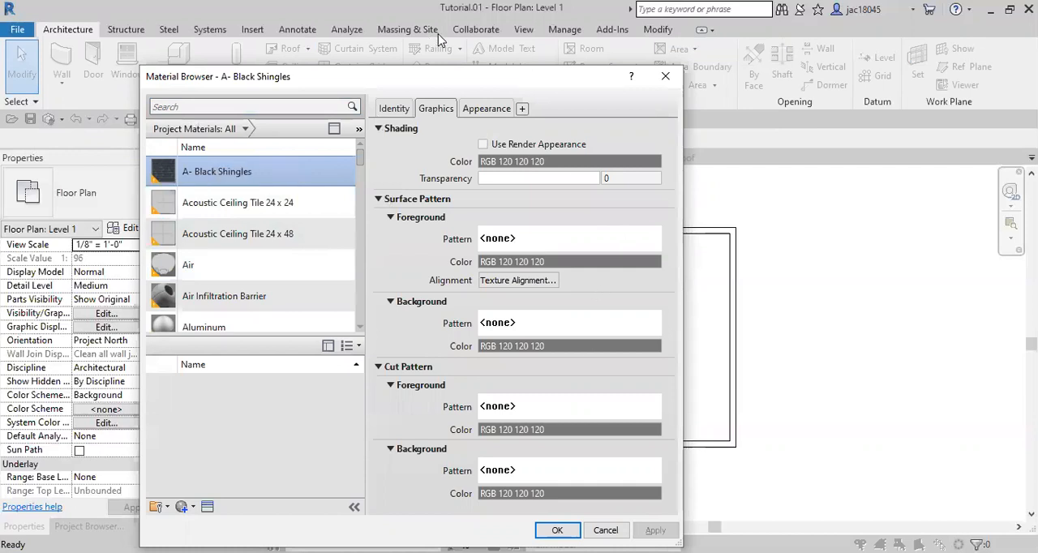
{"action": "left_click", "coordinate": [488, 110]}
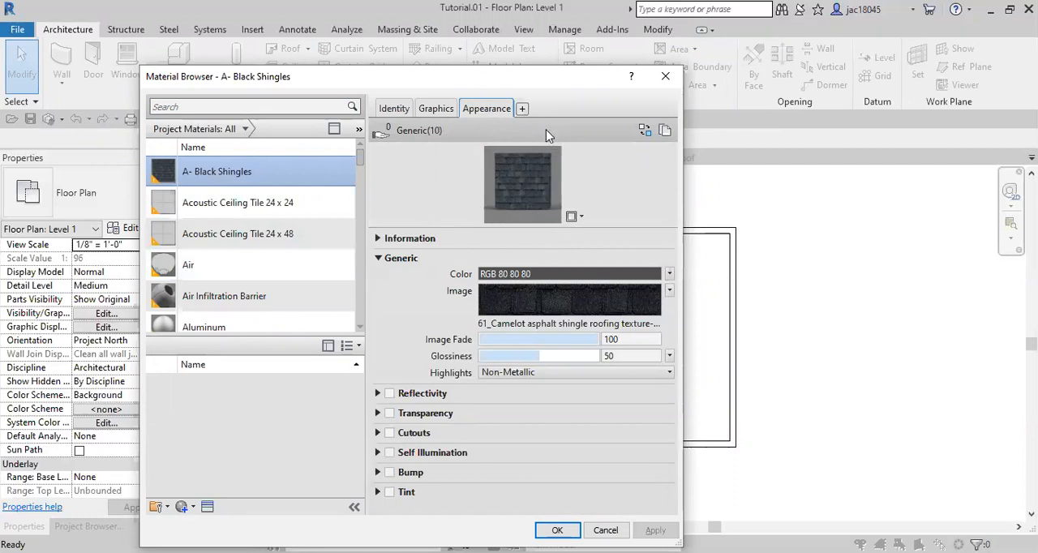
Preview the A- Black Shingles material with the Sphere, Cube and Walls scenes in turn
{"action": "left_click", "coordinate": [569, 217]}
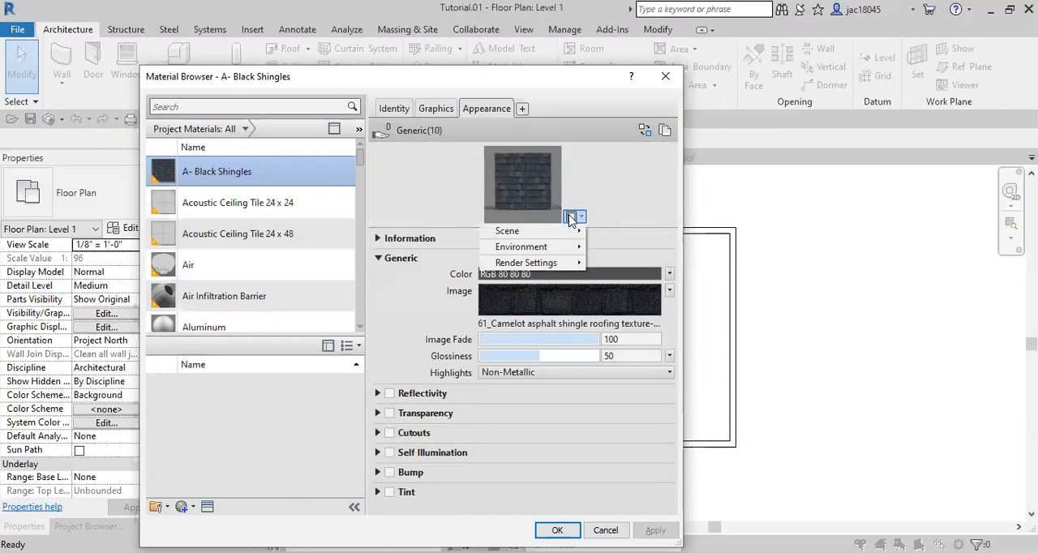
{"action": "mouse_move", "coordinate": [567, 230]}
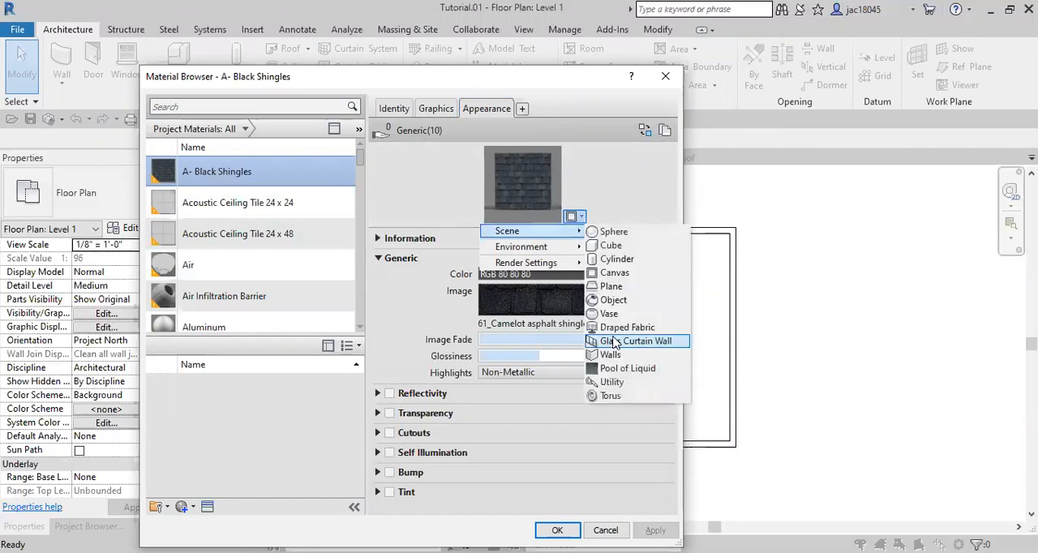
{"action": "left_click", "coordinate": [630, 234]}
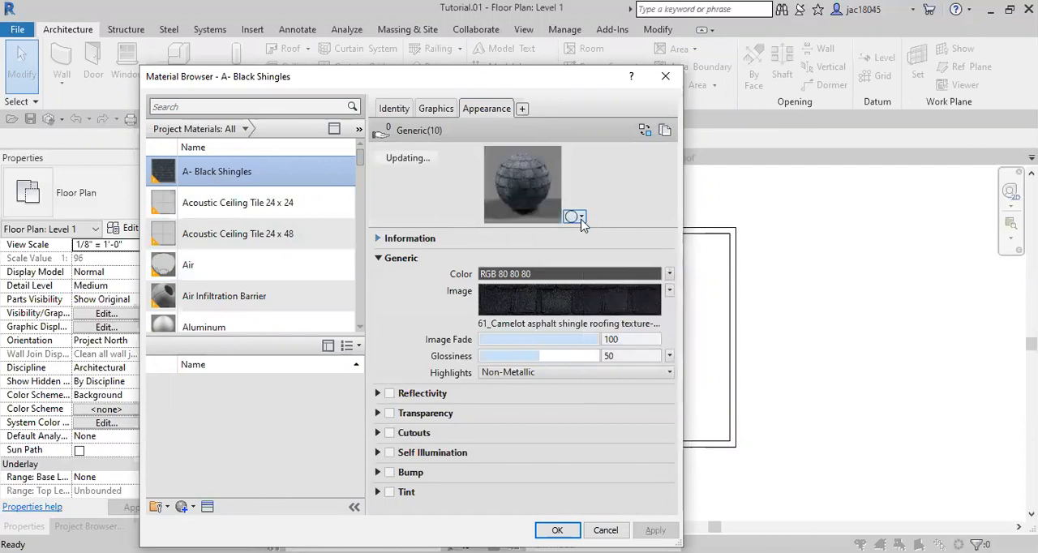
{"action": "left_click", "coordinate": [579, 218]}
{"action": "mouse_move", "coordinate": [579, 230]}
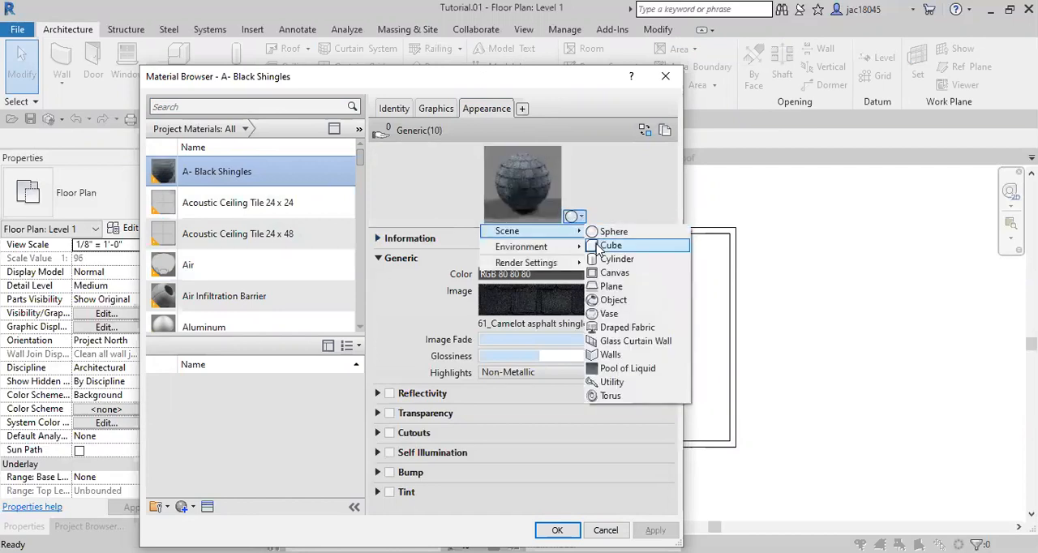
{"action": "left_click", "coordinate": [599, 249]}
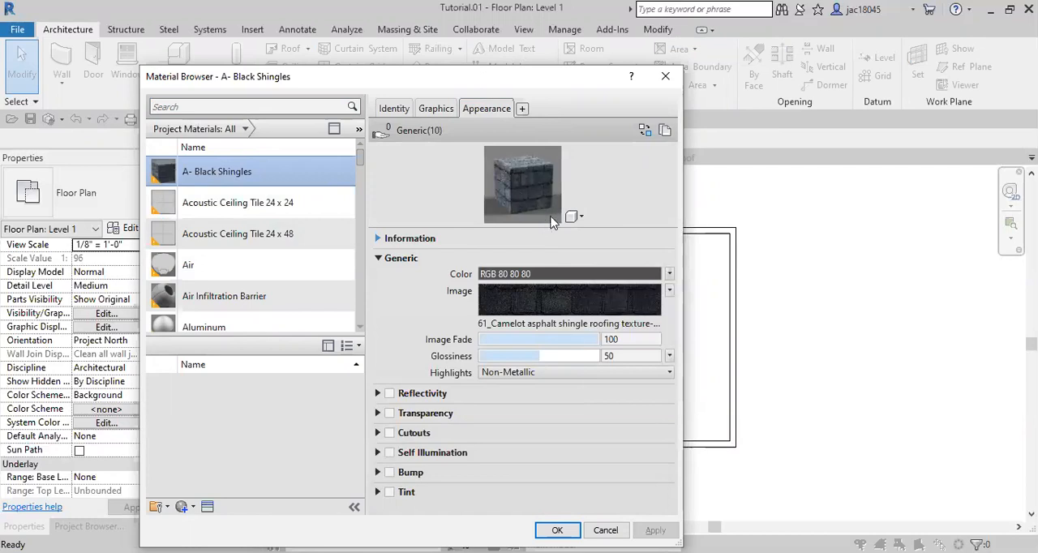
{"action": "left_click", "coordinate": [576, 216]}
{"action": "mouse_move", "coordinate": [579, 233]}
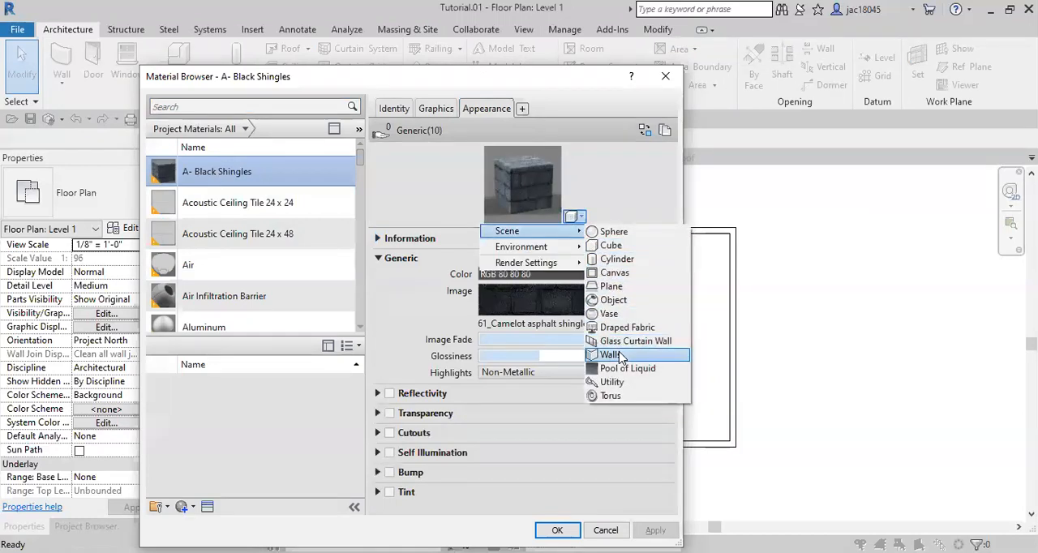
{"action": "left_click", "coordinate": [620, 355]}
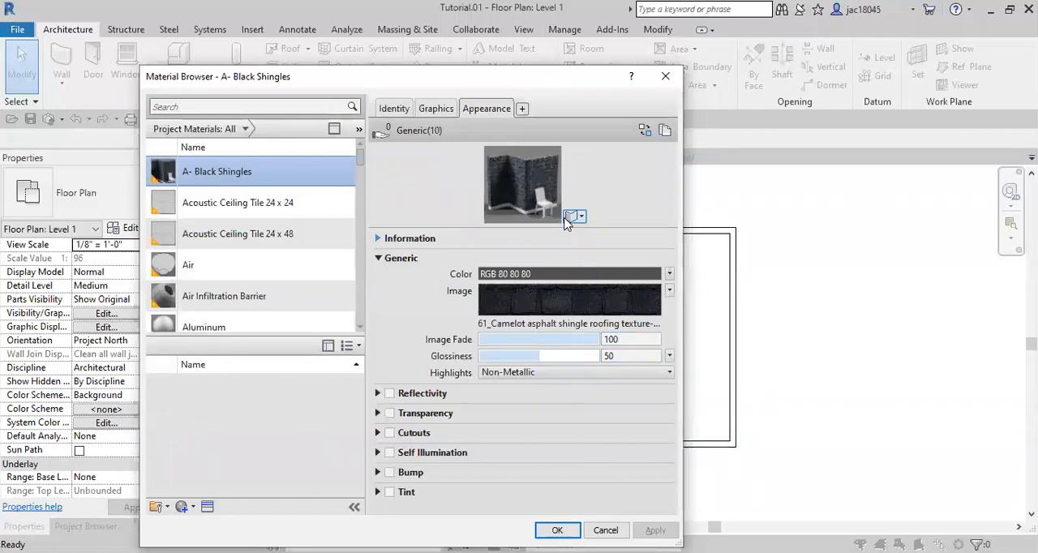
Set the preview scene to Canvas, then enlarge the preview image and widen the Material Browser
{"action": "left_click", "coordinate": [572, 217]}
{"action": "mouse_move", "coordinate": [560, 232]}
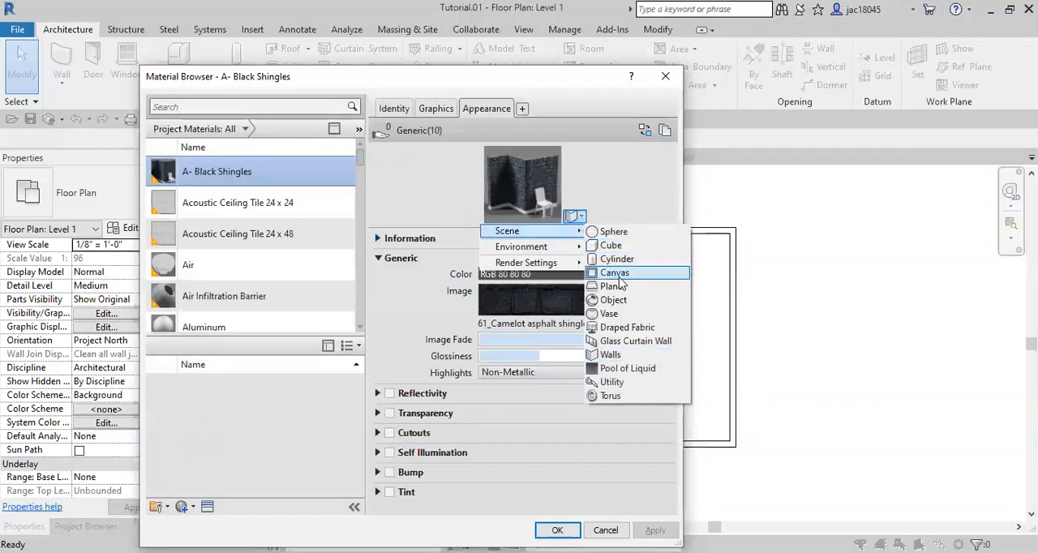
{"action": "left_click", "coordinate": [614, 274]}
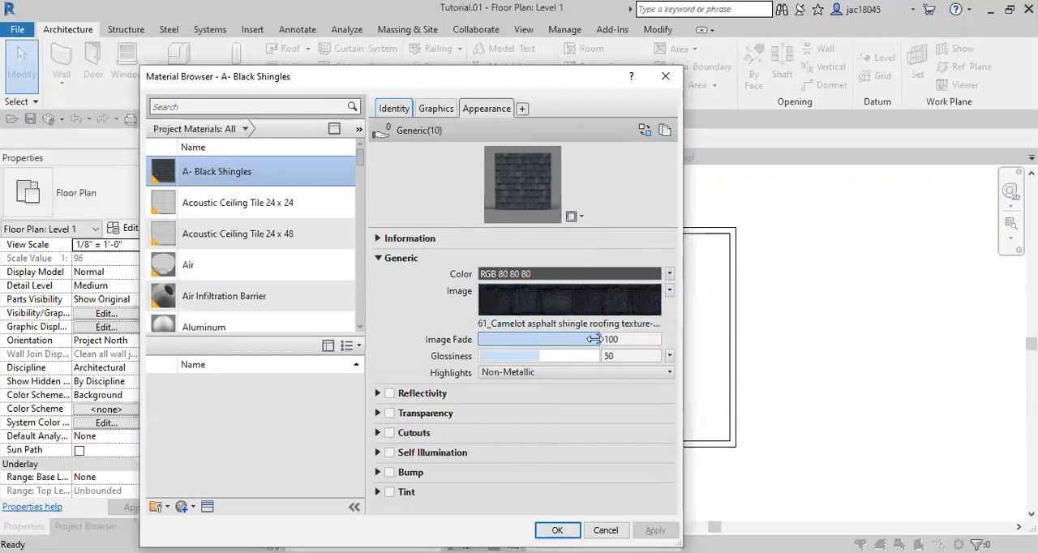
{"action": "left_click_drag", "start_coordinate": [574, 222], "coordinate": [614, 300]}
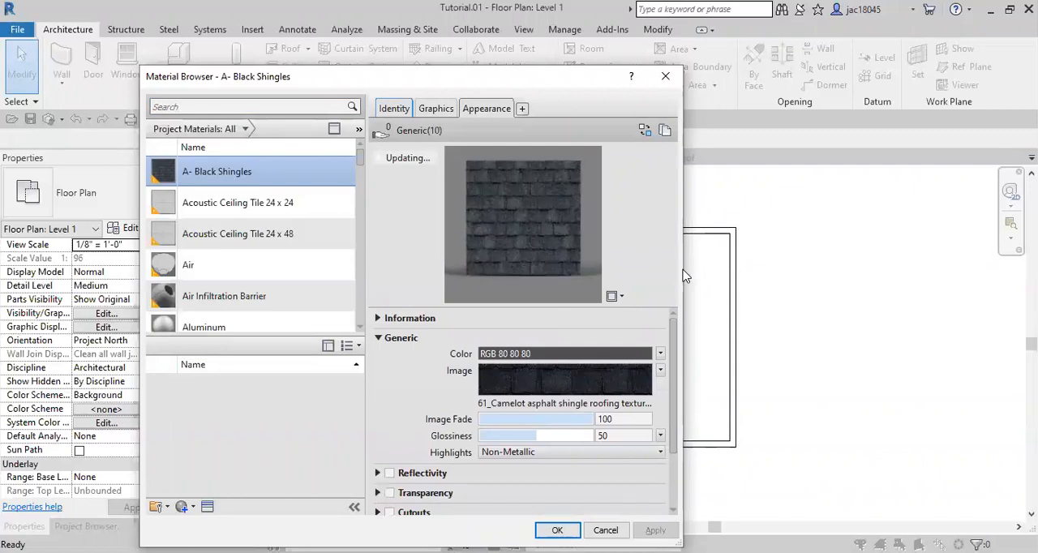
{"action": "left_click_drag", "start_coordinate": [682, 268], "coordinate": [747, 270]}
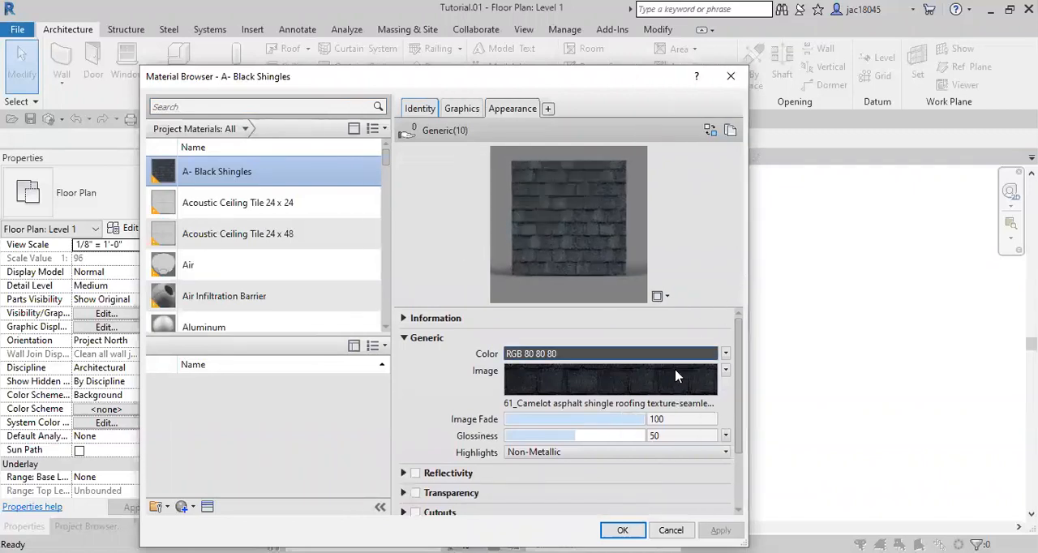
Try an image fade of 66 on the shingle texture, then return it to 100
{"action": "left_click_drag", "start_coordinate": [643, 420], "coordinate": [598, 416]}
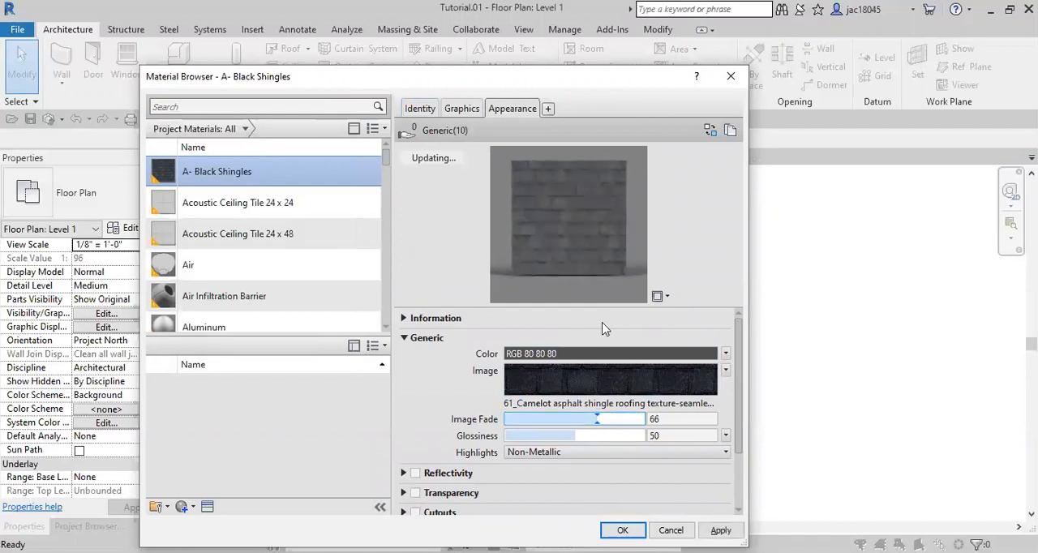
{"action": "left_click_drag", "start_coordinate": [595, 417], "coordinate": [667, 418]}
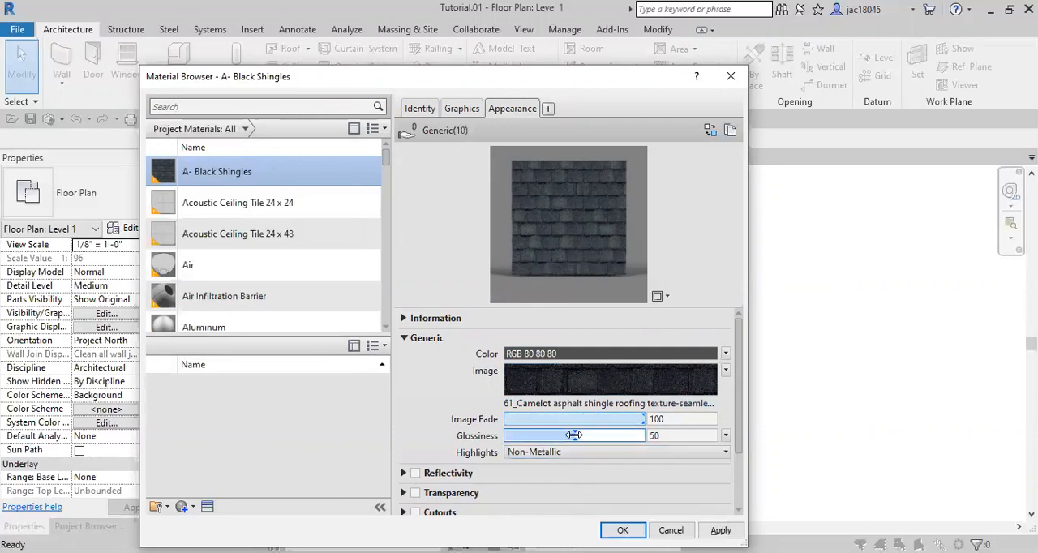
Try a glossiness of 73, then set it to 10 and choose Non-Metallic highlights
{"action": "left_click_drag", "start_coordinate": [573, 436], "coordinate": [607, 435]}
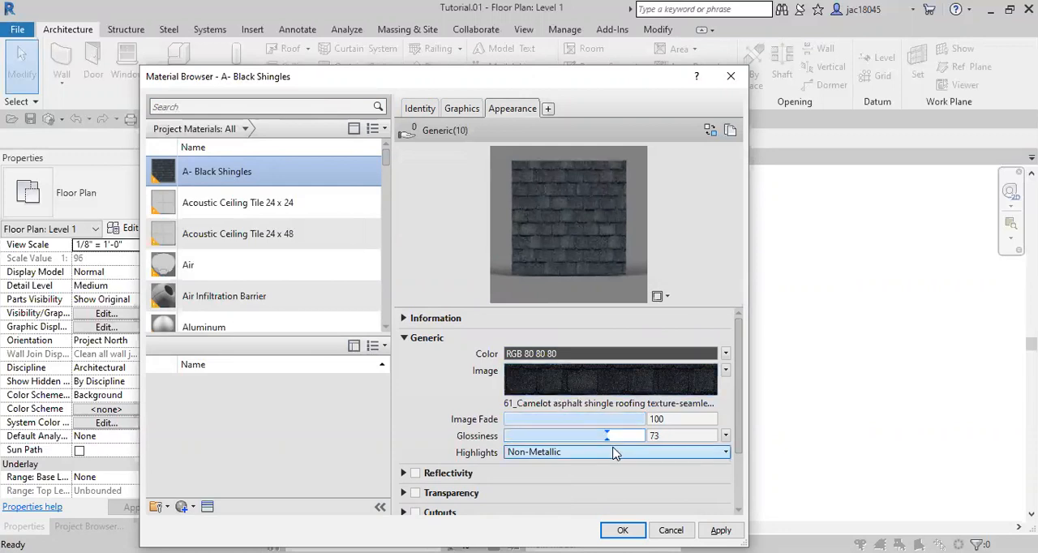
{"action": "left_click_drag", "start_coordinate": [609, 438], "coordinate": [524, 436]}
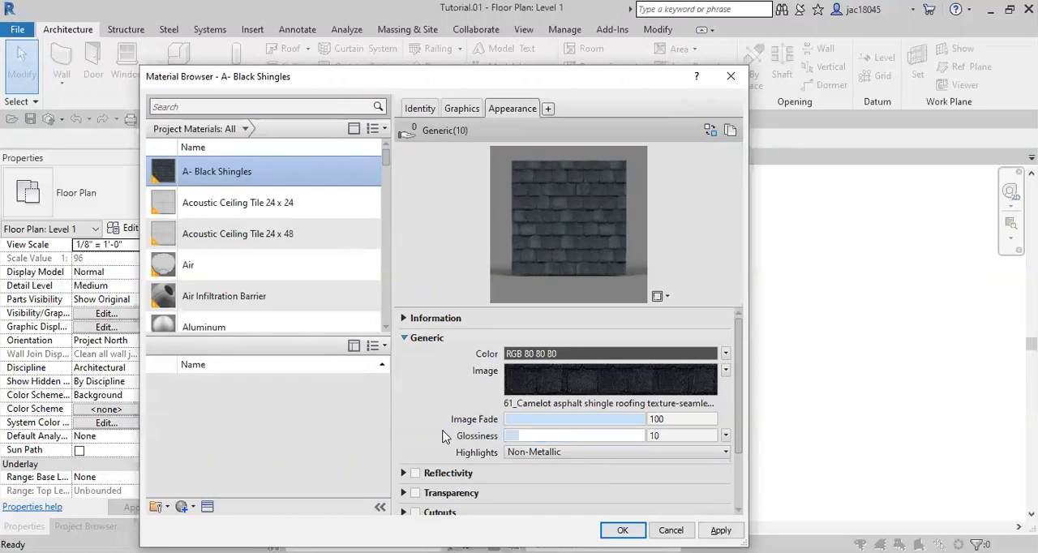
{"action": "left_click", "coordinate": [514, 456]}
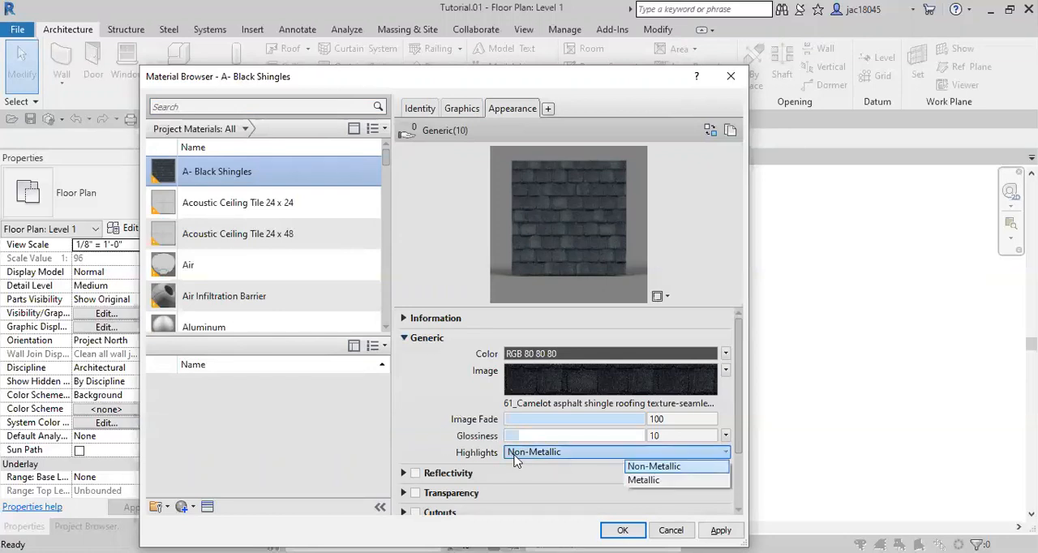
{"action": "left_click", "coordinate": [652, 466]}
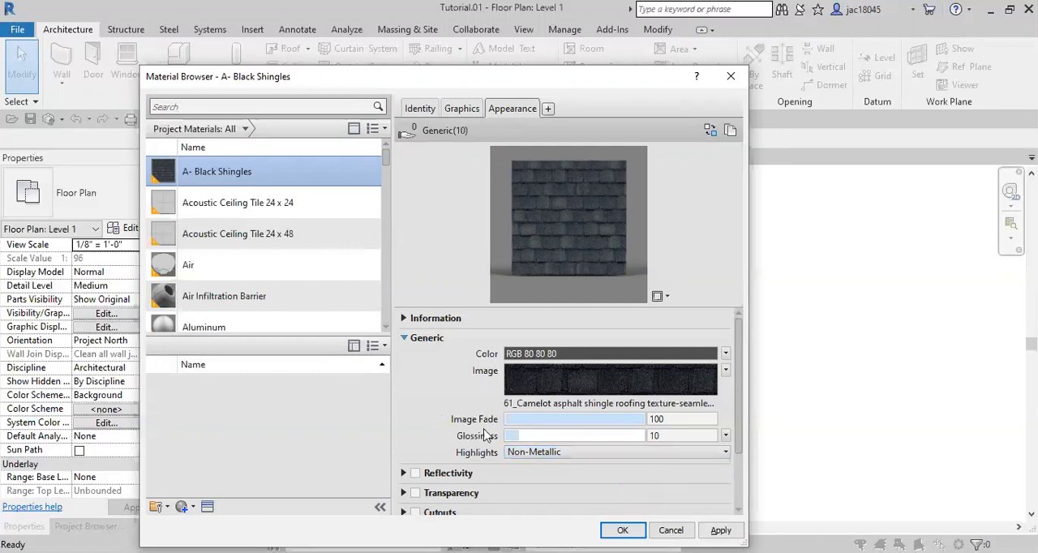
Try Reflectivity with Direct 51 and Oblique 49 on the shingles, then disable it
{"action": "scroll", "coordinate": [436, 366], "scroll_direction": "down", "scroll_amount": 3}
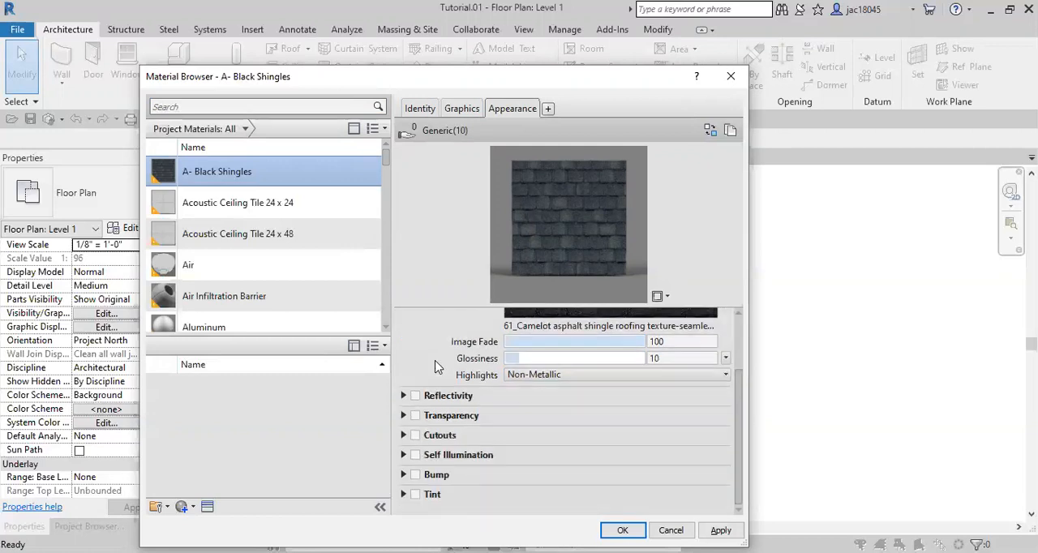
{"action": "left_click", "coordinate": [403, 396]}
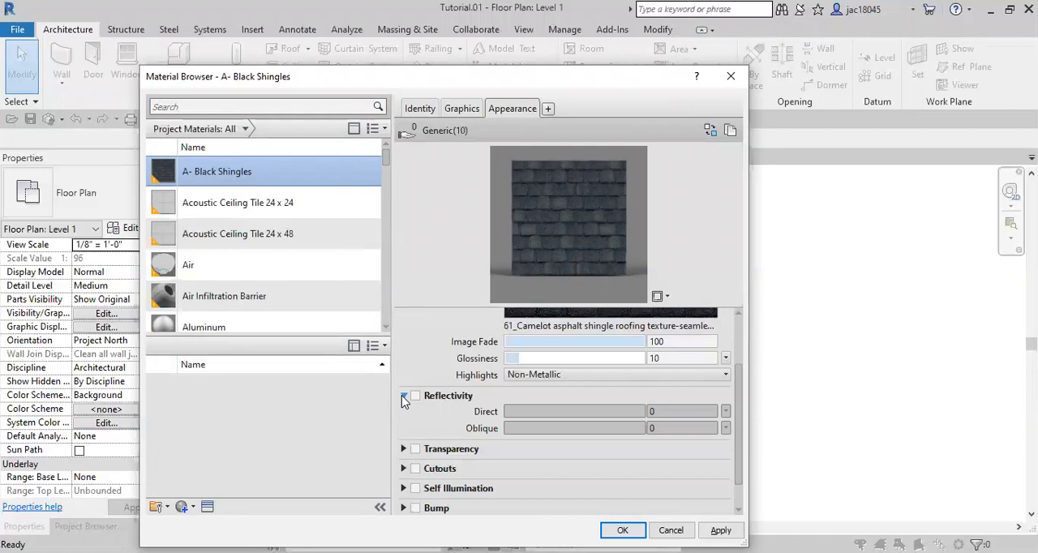
{"action": "scroll", "coordinate": [442, 418], "scroll_direction": "up", "scroll_amount": 2}
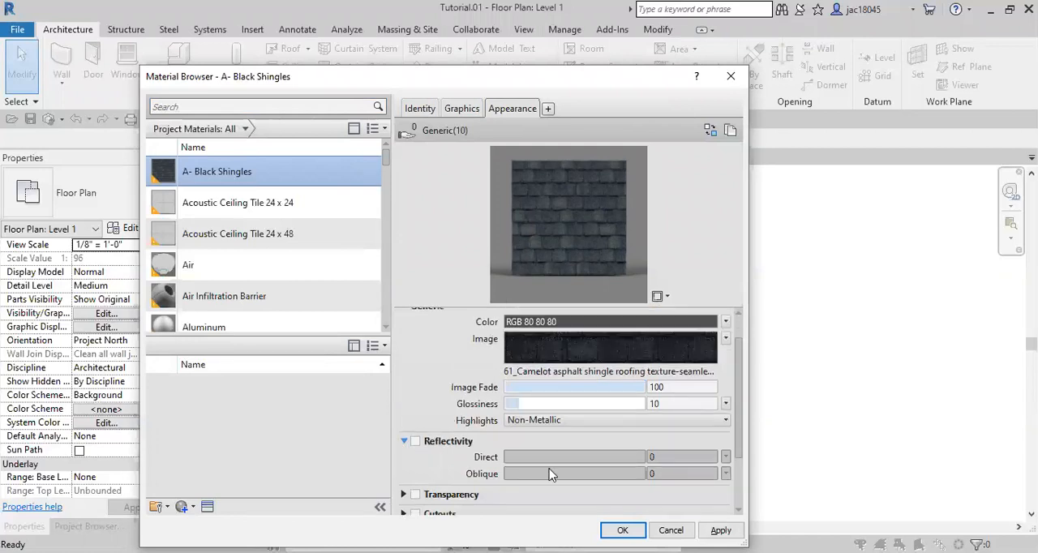
{"action": "left_click", "coordinate": [416, 440]}
{"action": "mouse_move", "coordinate": [577, 459]}
{"action": "left_mouse_down"}
{"action": "mouse_move", "coordinate": [646, 459]}
{"action": "mouse_move", "coordinate": [504, 461]}
{"action": "mouse_move", "coordinate": [627, 477]}
{"action": "mouse_move", "coordinate": [574, 474]}
{"action": "left_mouse_up"}
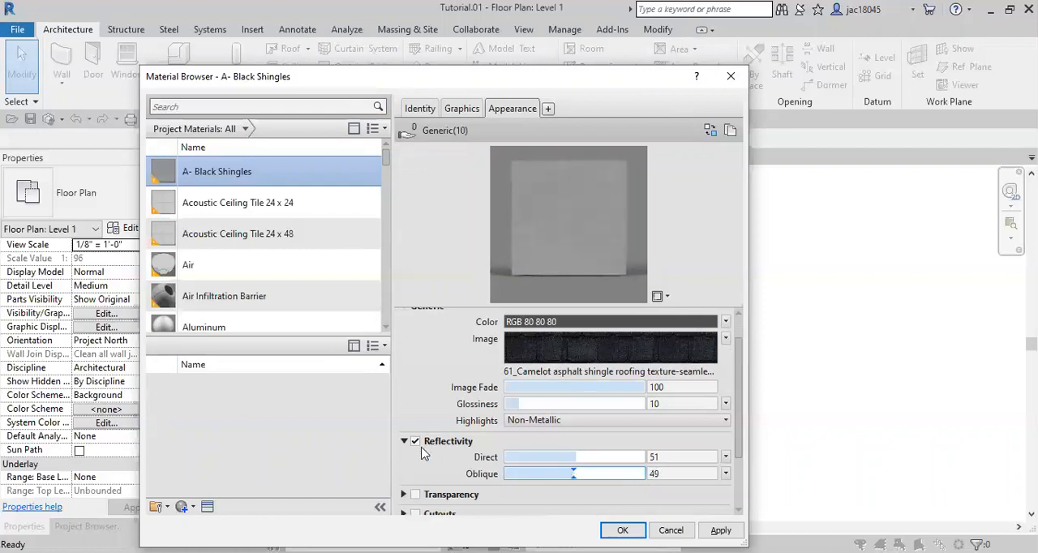
{"action": "left_click", "coordinate": [415, 441]}
{"action": "left_click", "coordinate": [403, 441]}
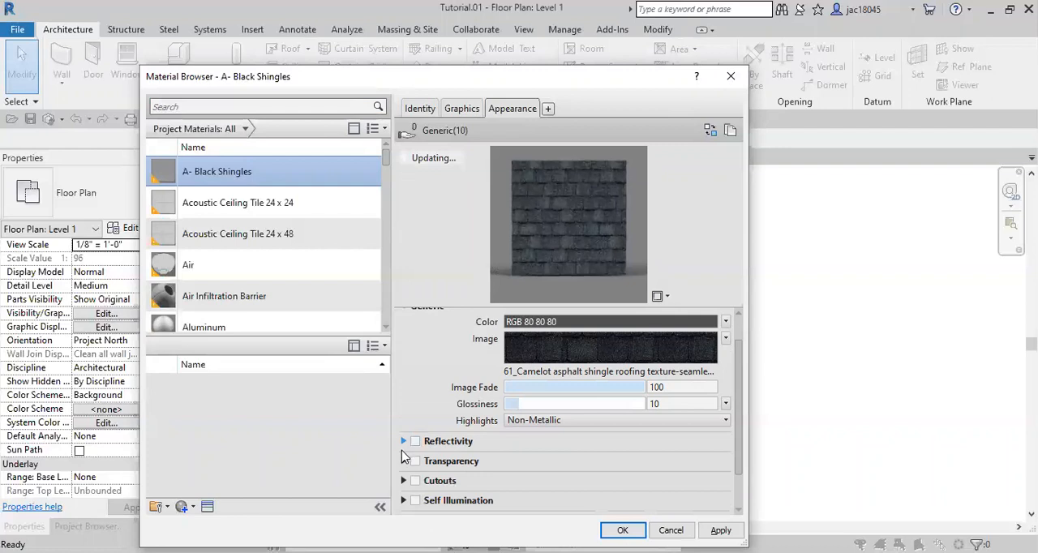
Enable Transparency for the shingles, try higher amounts, and set the amount to 0
{"action": "left_click", "coordinate": [404, 460]}
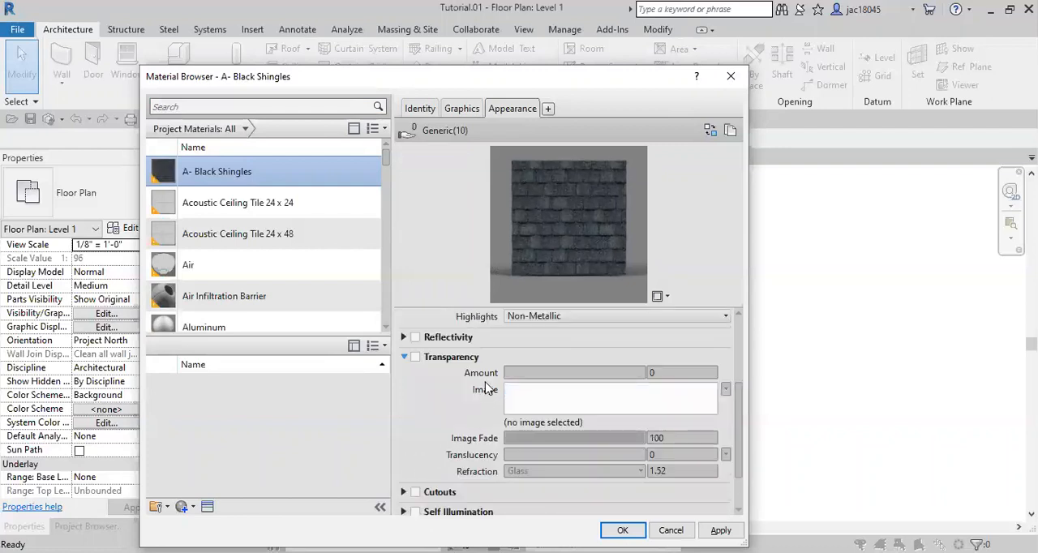
{"action": "left_click", "coordinate": [415, 358]}
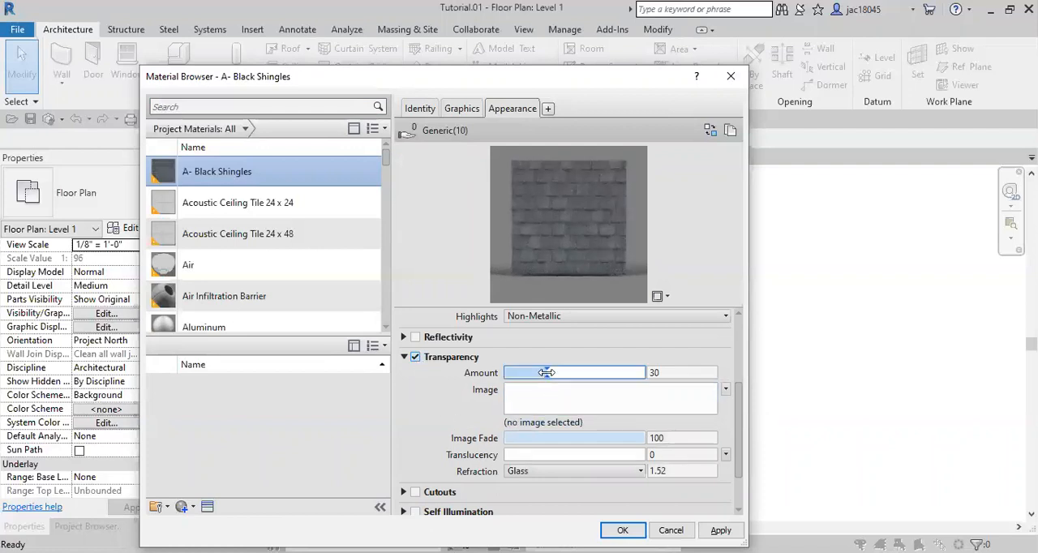
{"action": "left_click_drag", "start_coordinate": [547, 373], "coordinate": [620, 372]}
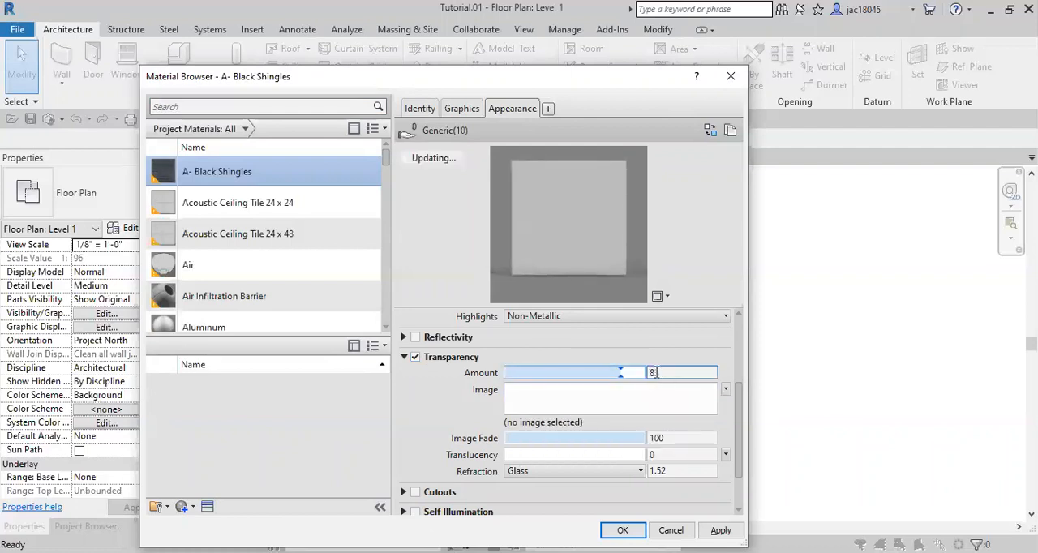
{"action": "left_click_drag", "start_coordinate": [620, 373], "coordinate": [496, 384]}
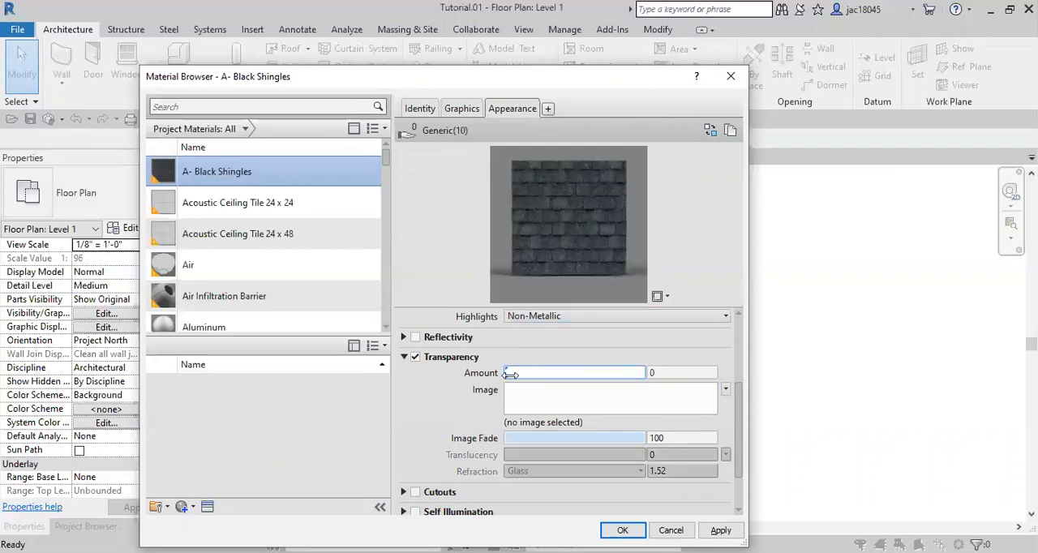
{"action": "left_click", "coordinate": [403, 357]}
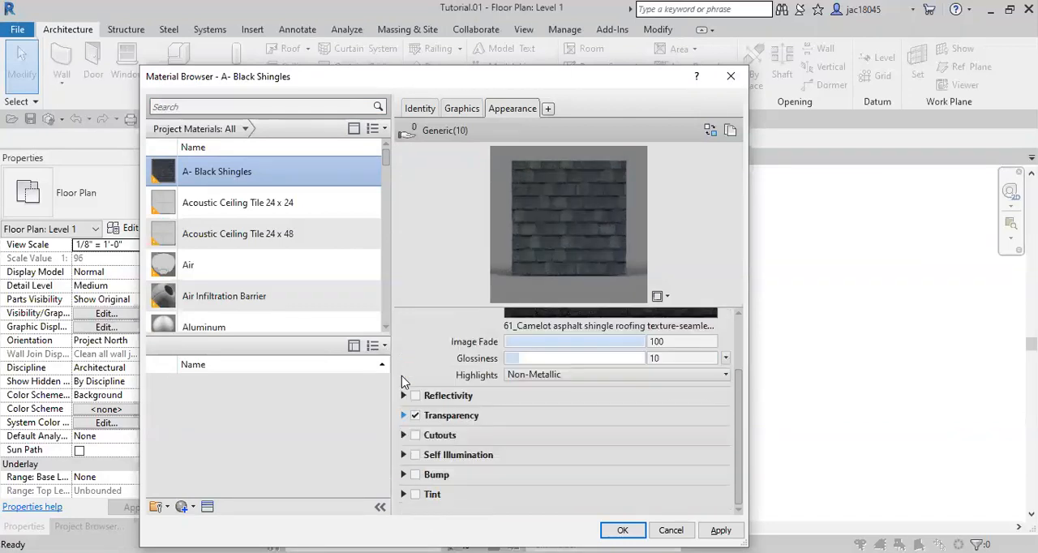
Enable Self Illumination for the shingles and set its filter color to red, RGB 255 0 0
{"action": "left_click", "coordinate": [414, 455]}
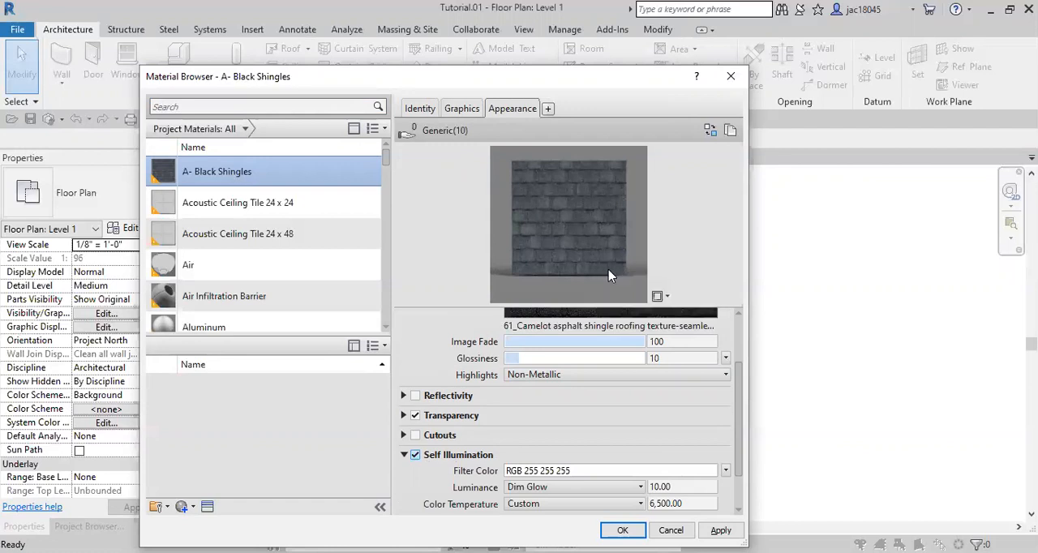
{"action": "scroll", "coordinate": [549, 399], "scroll_direction": "down", "scroll_amount": 2}
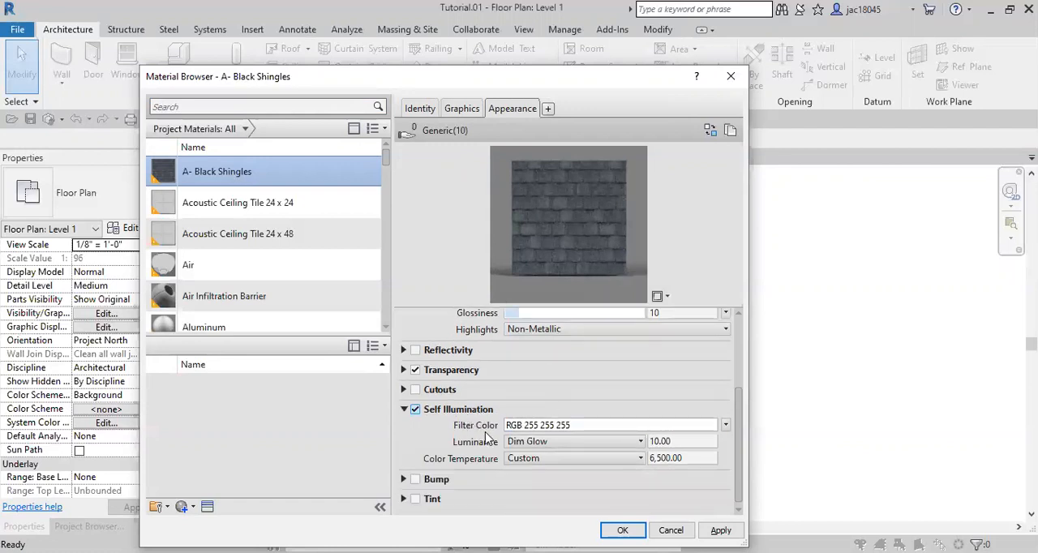
{"action": "left_click", "coordinate": [594, 425]}
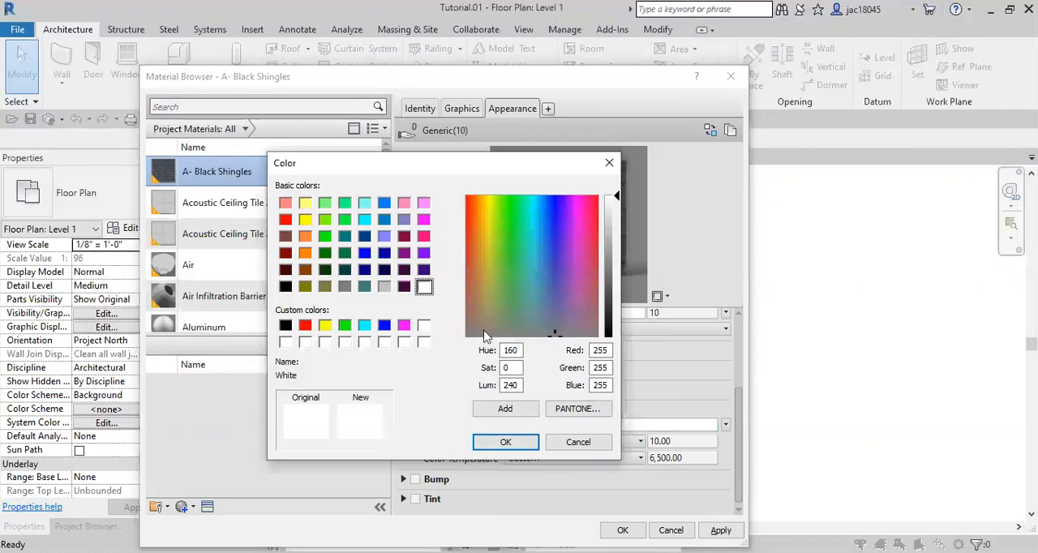
{"action": "left_click", "coordinate": [285, 222]}
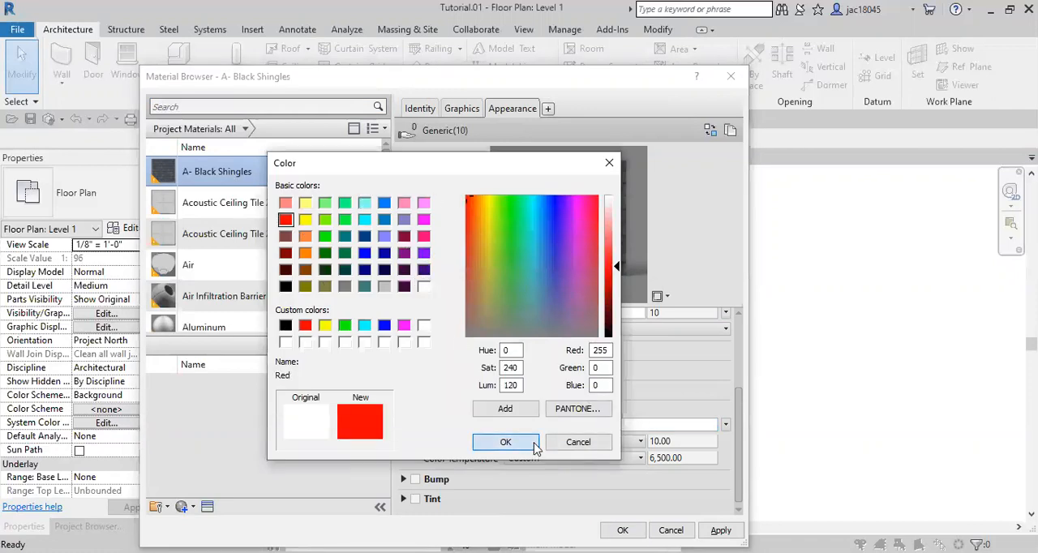
{"action": "left_click", "coordinate": [505, 442]}
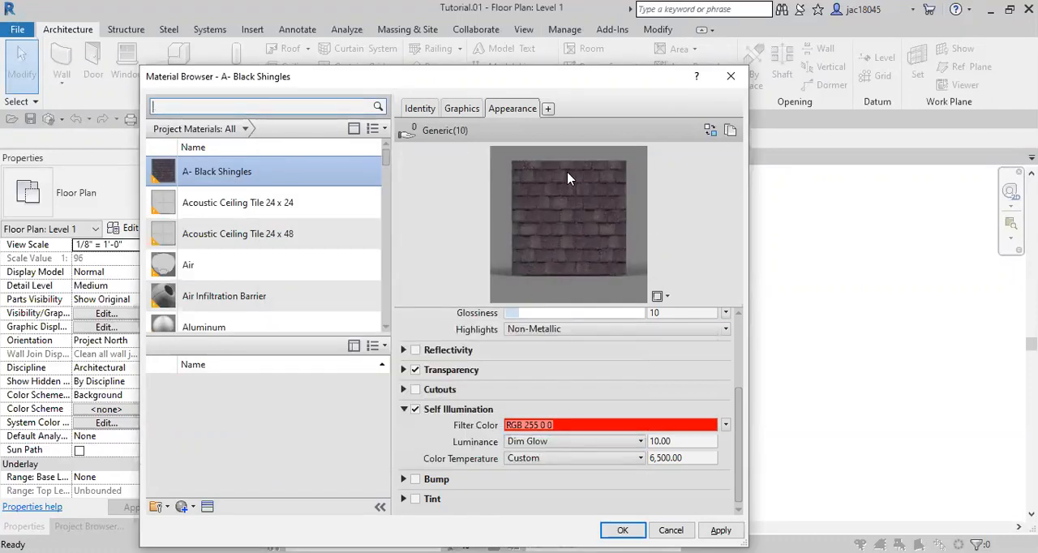
Review the Luminance and Color Temperature options, then disable Self Illumination for the shingles and collapse its section
{"action": "left_click", "coordinate": [625, 450]}
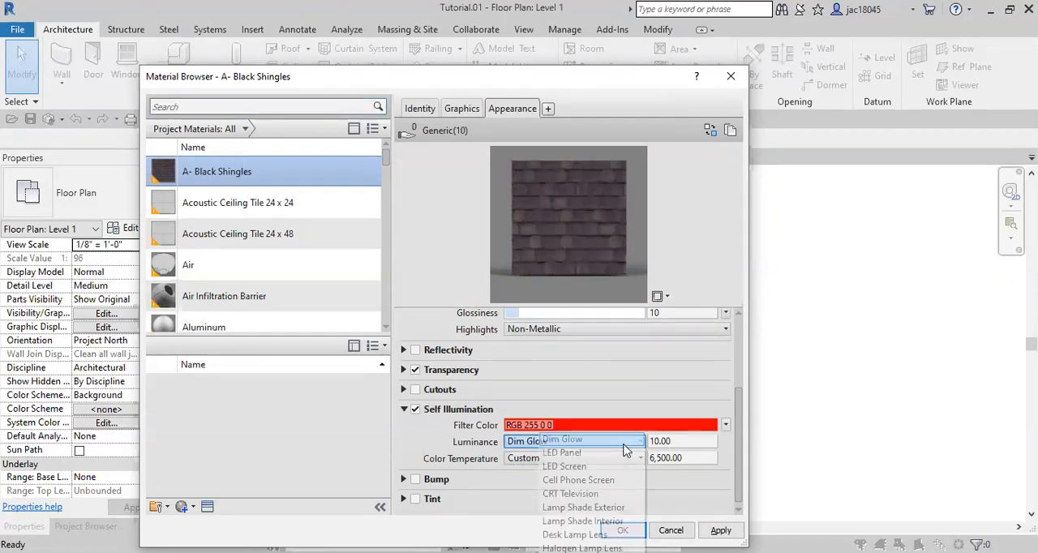
{"action": "left_click", "coordinate": [535, 446]}
{"action": "left_click", "coordinate": [544, 461]}
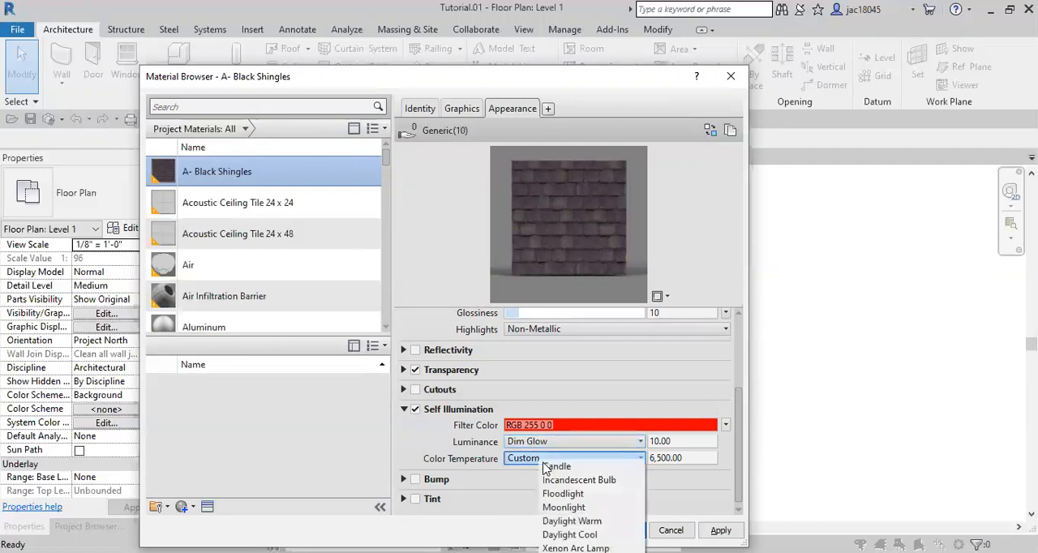
{"action": "left_click", "coordinate": [519, 461]}
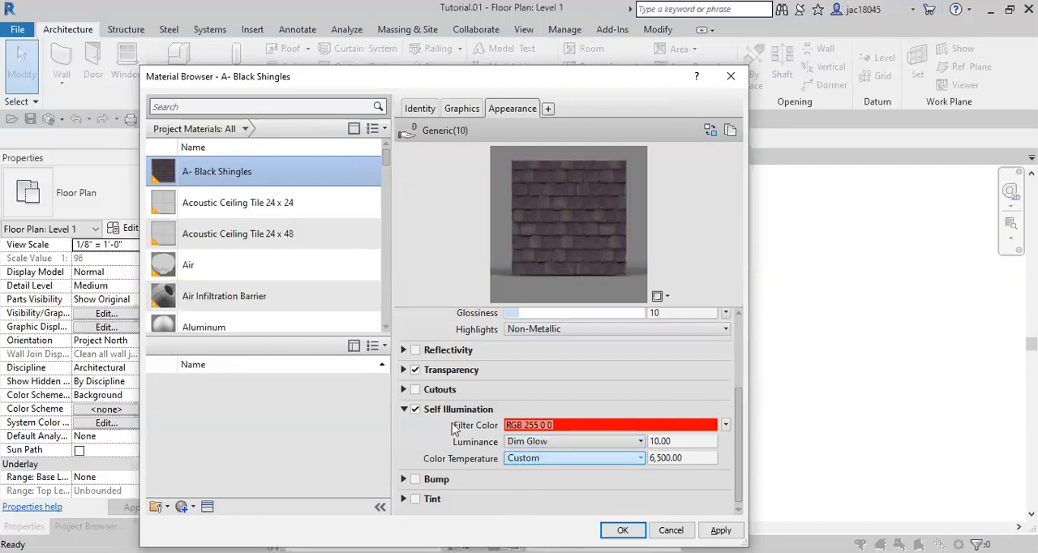
{"action": "left_click", "coordinate": [415, 410]}
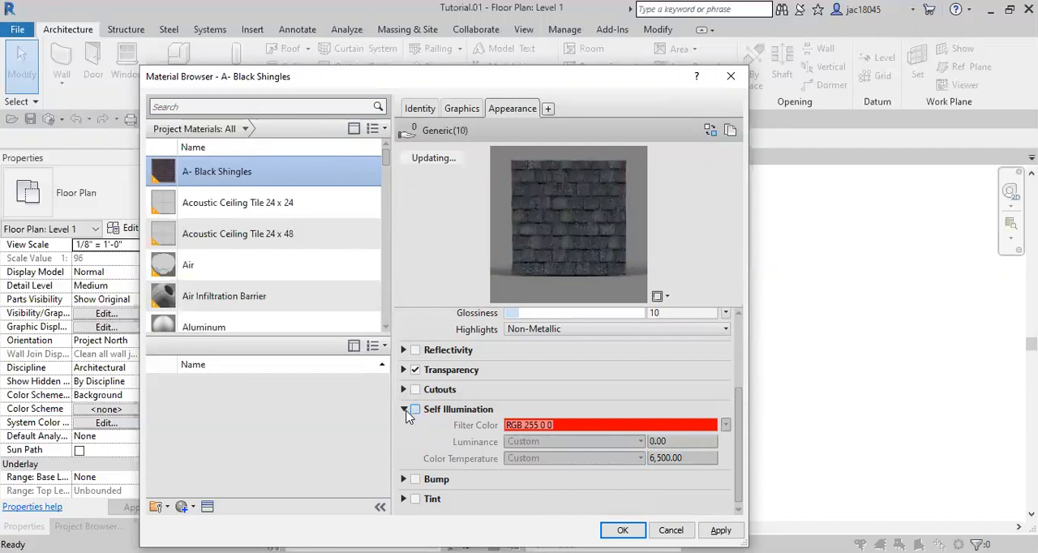
{"action": "left_click", "coordinate": [404, 410]}
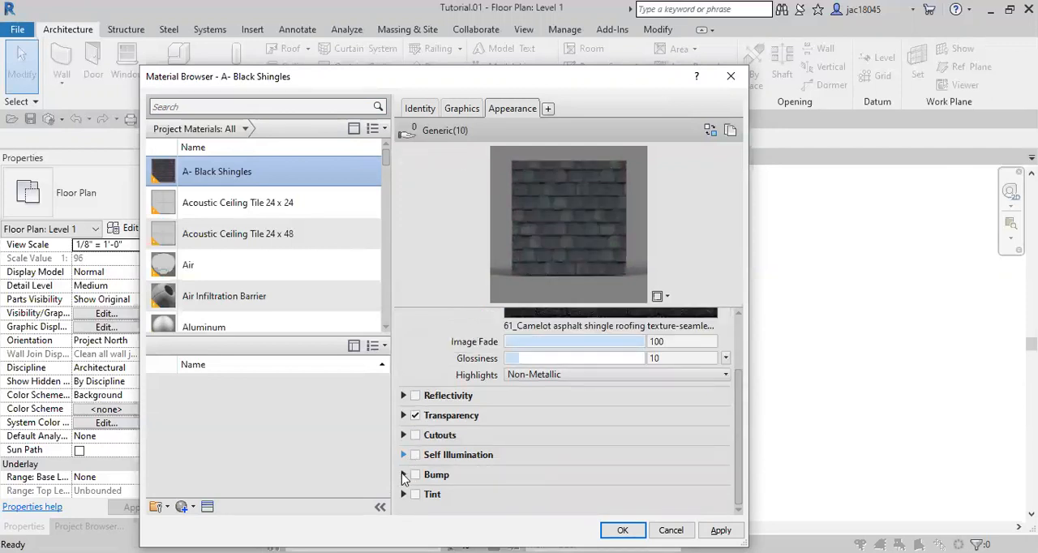
Enable Bump for the shingles and open the file selection for its image
{"action": "left_click", "coordinate": [404, 475]}
{"action": "left_click", "coordinate": [414, 409]}
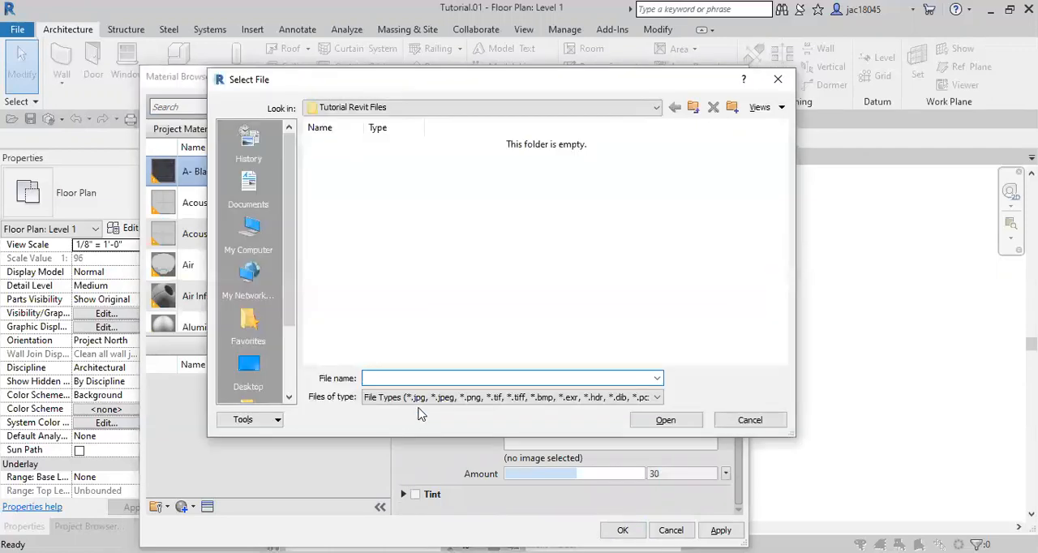
{"action": "left_click", "coordinate": [778, 79]}
{"action": "left_click", "coordinate": [518, 439]}
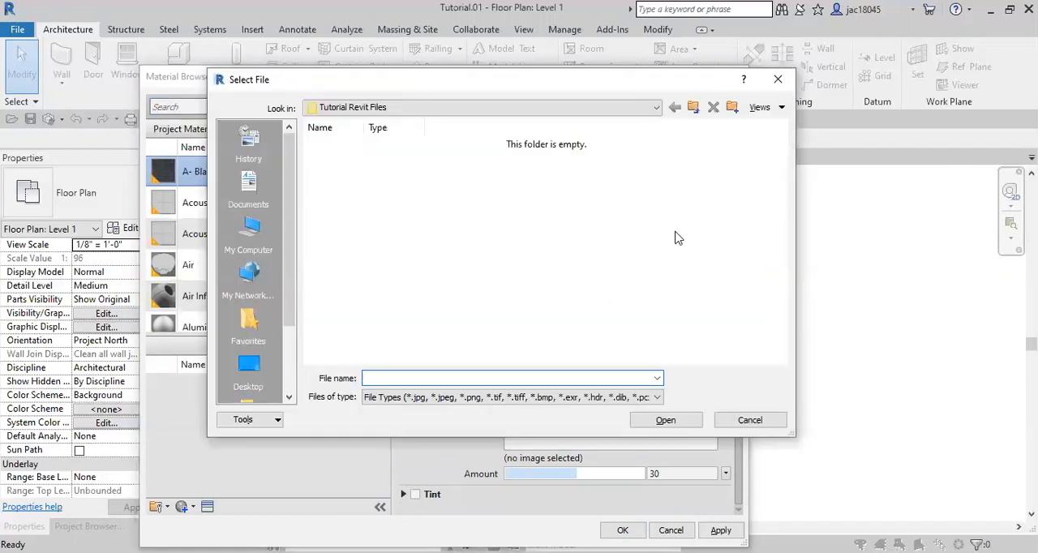
Load 61_Camelot asphalt shingle roofing texture-seamless.jpg from OneDrive - BYU-Idaho, BIM II, Housing Competition, Materials as the bump image
{"action": "left_click", "coordinate": [692, 107]}
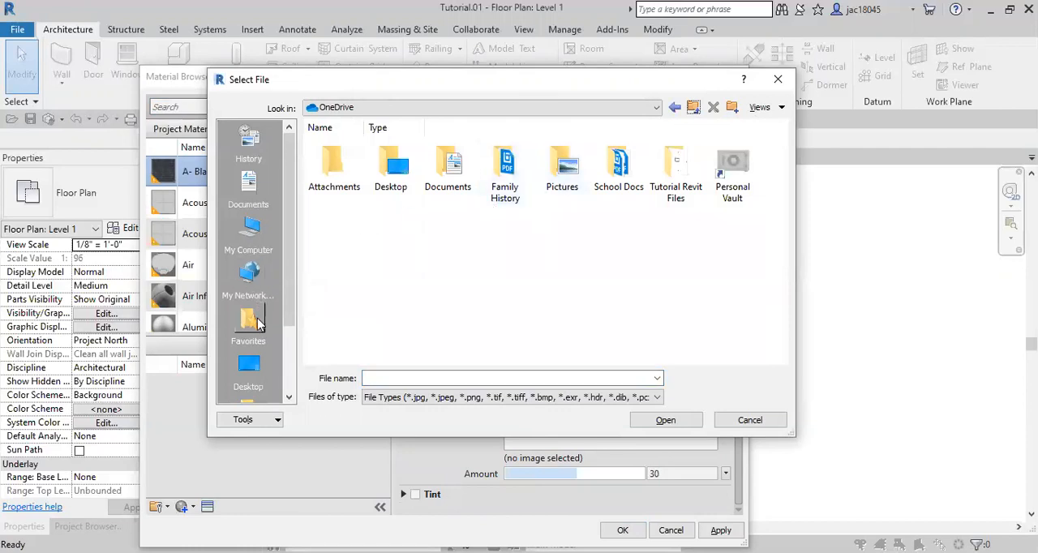
{"action": "left_click", "coordinate": [249, 364]}
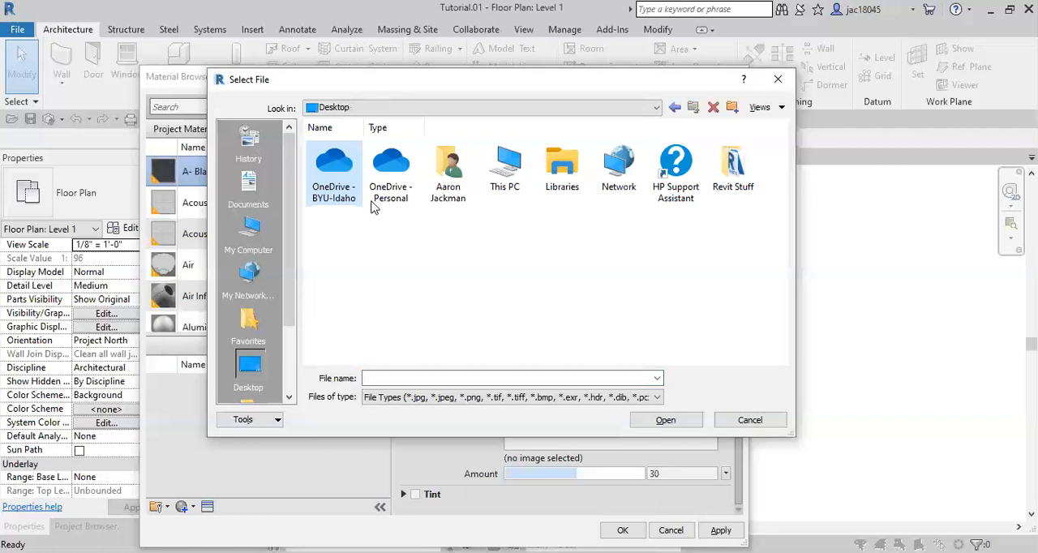
{"action": "double_click", "coordinate": [347, 185]}
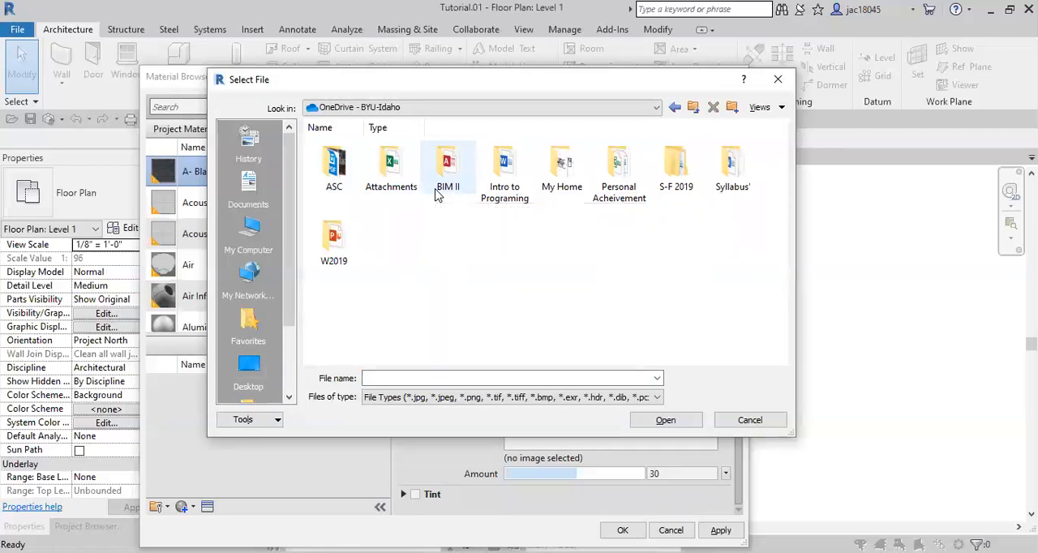
{"action": "double_click", "coordinate": [438, 188]}
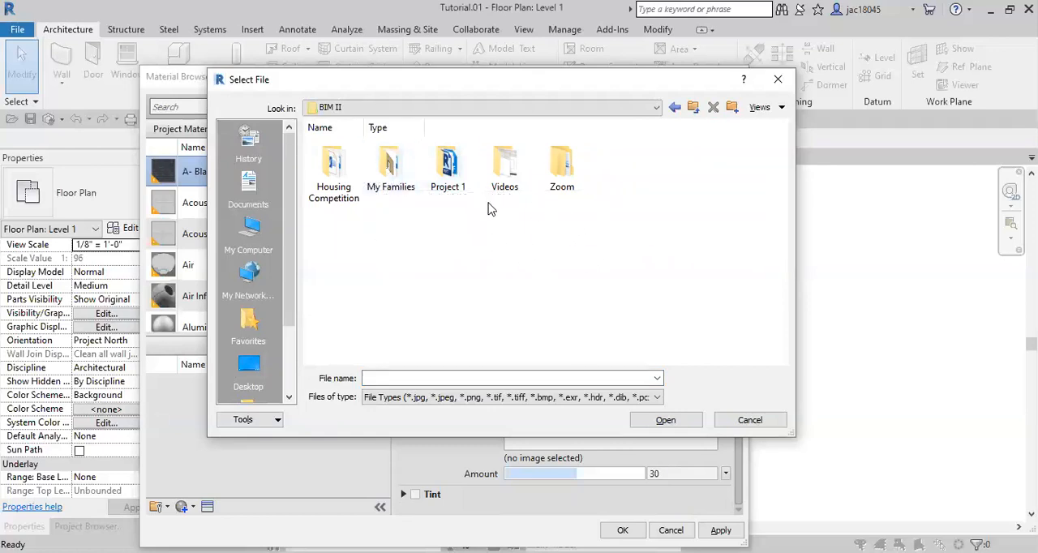
{"action": "left_click", "coordinate": [355, 189]}
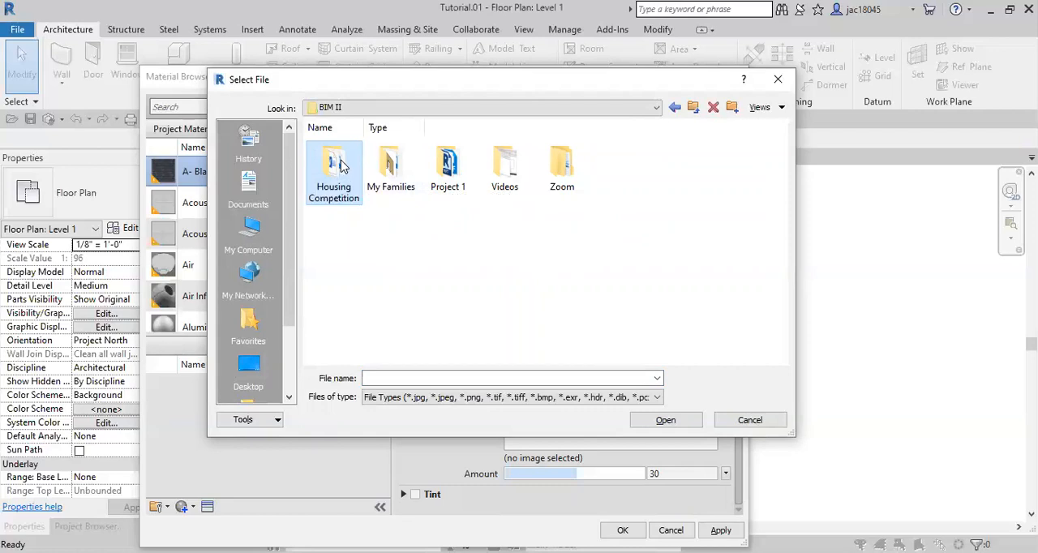
{"action": "double_click", "coordinate": [340, 165]}
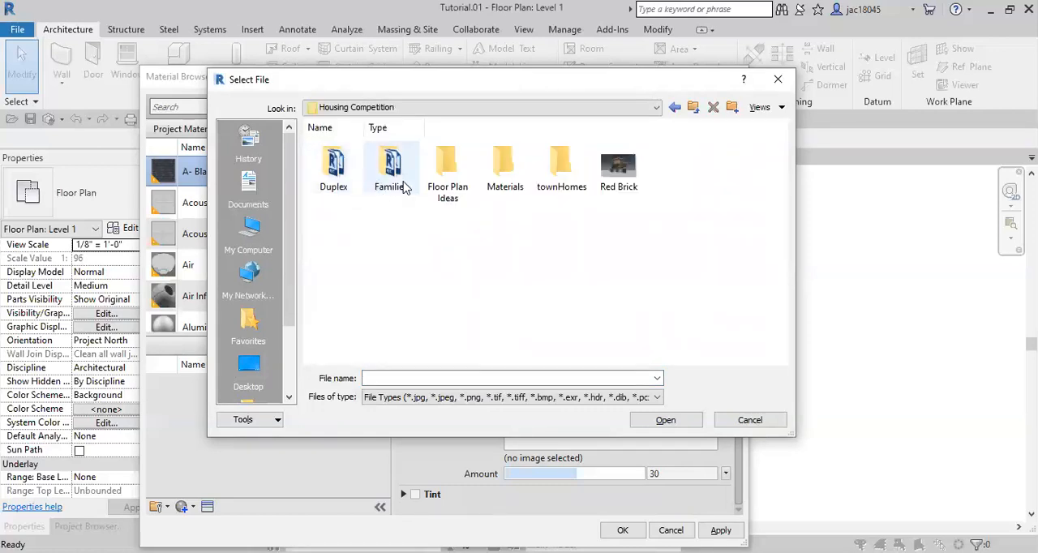
{"action": "double_click", "coordinate": [501, 164]}
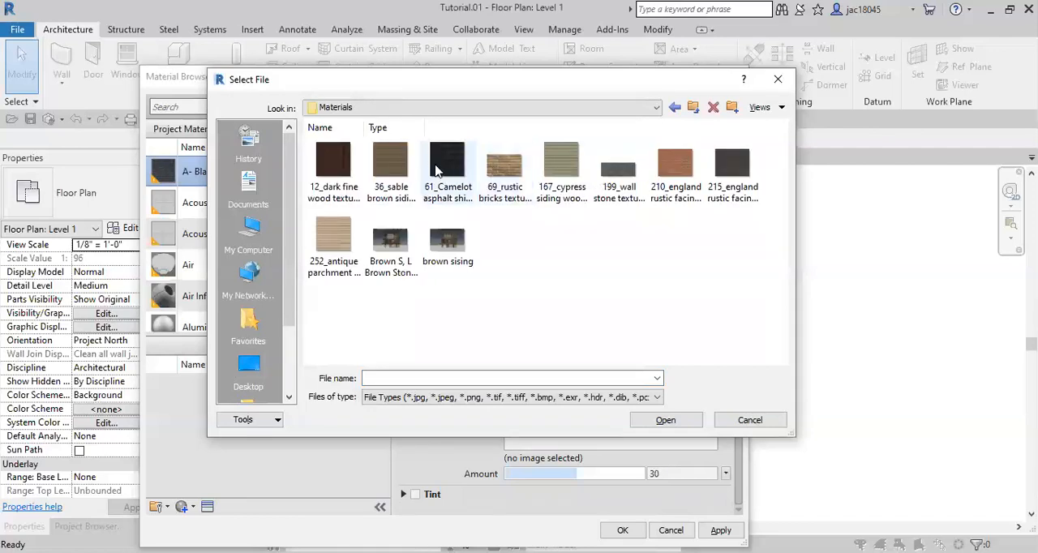
{"action": "left_click", "coordinate": [436, 169]}
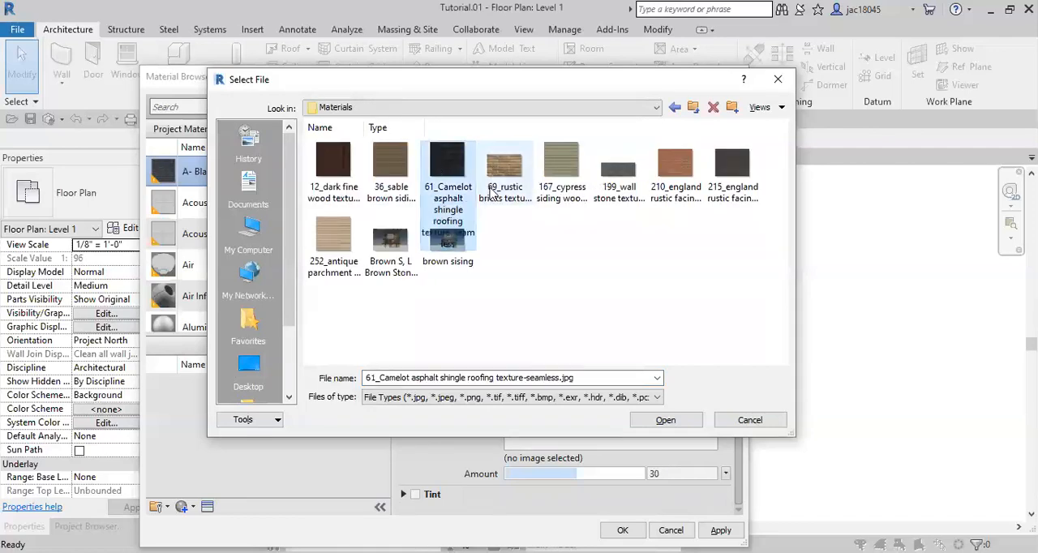
{"action": "left_click", "coordinate": [685, 424]}
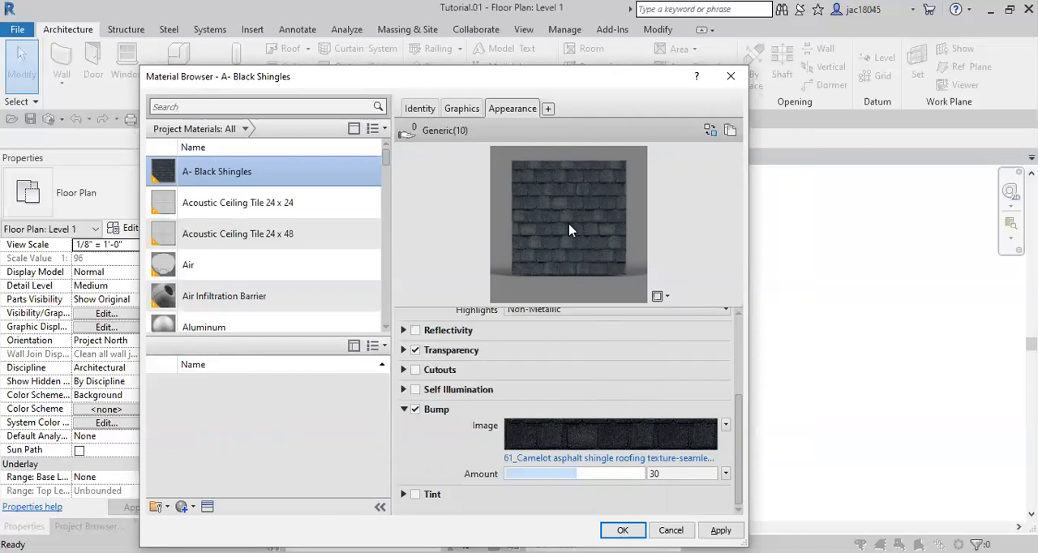
Compare the texture settings of the bump image and the Generic image in the Texture Editor
{"action": "mouse_move", "coordinate": [574, 442]}
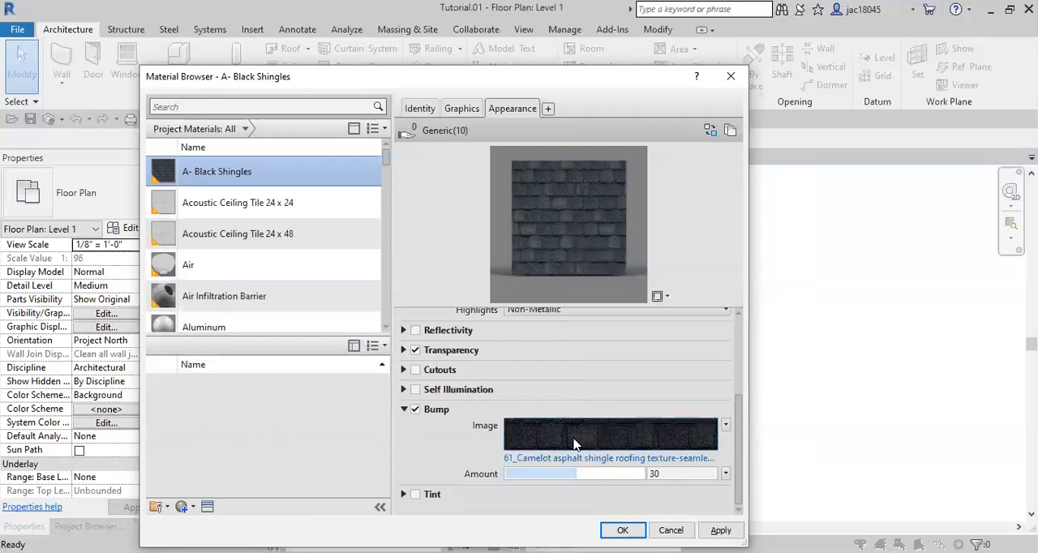
{"action": "left_click", "coordinate": [574, 442]}
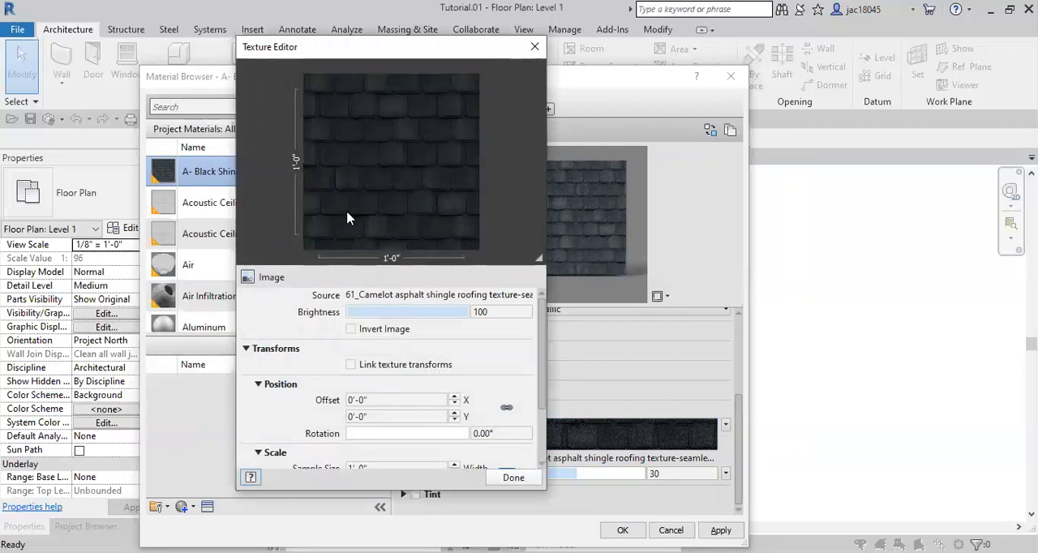
{"action": "left_click", "coordinate": [534, 46]}
{"action": "left_click", "coordinate": [579, 228]}
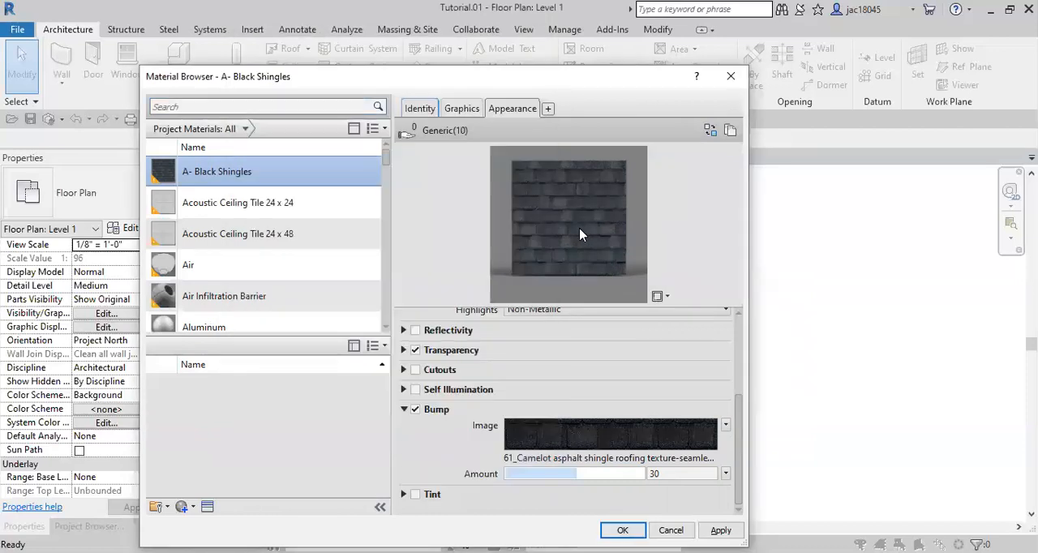
{"action": "scroll", "coordinate": [441, 345], "scroll_direction": "up", "scroll_amount": 3}
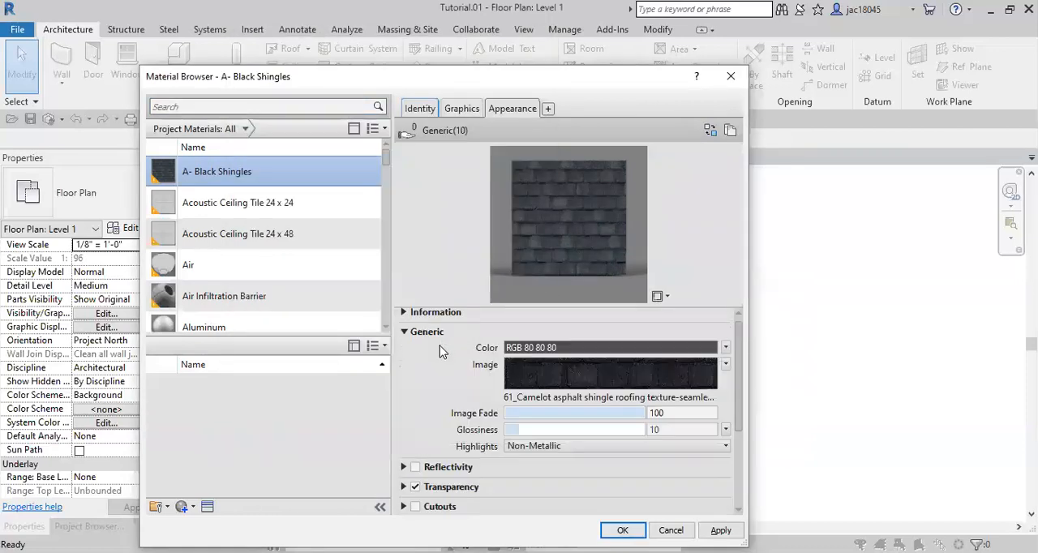
{"action": "left_click", "coordinate": [514, 366]}
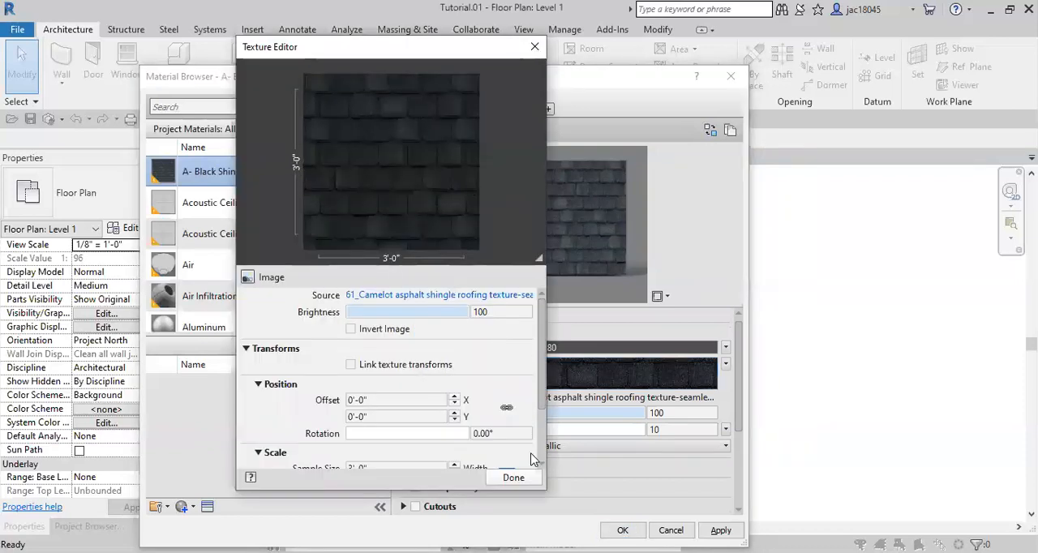
{"action": "left_click", "coordinate": [513, 478]}
{"action": "left_click", "coordinate": [406, 333]}
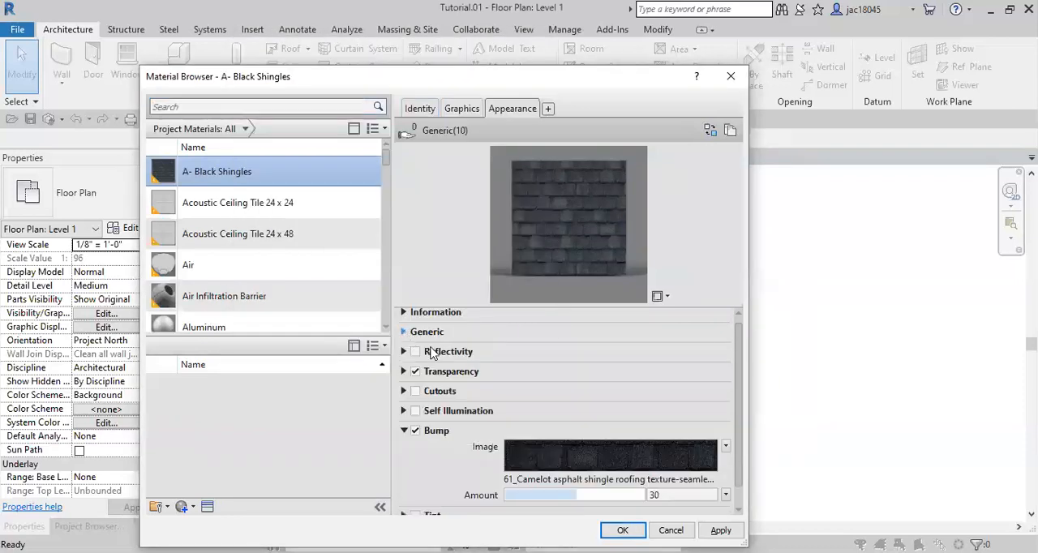
Open the bump image in the Texture Editor, try negative X offsets down to -0'-1", and return the X offset to 0'-0"
{"action": "left_click", "coordinate": [531, 460]}
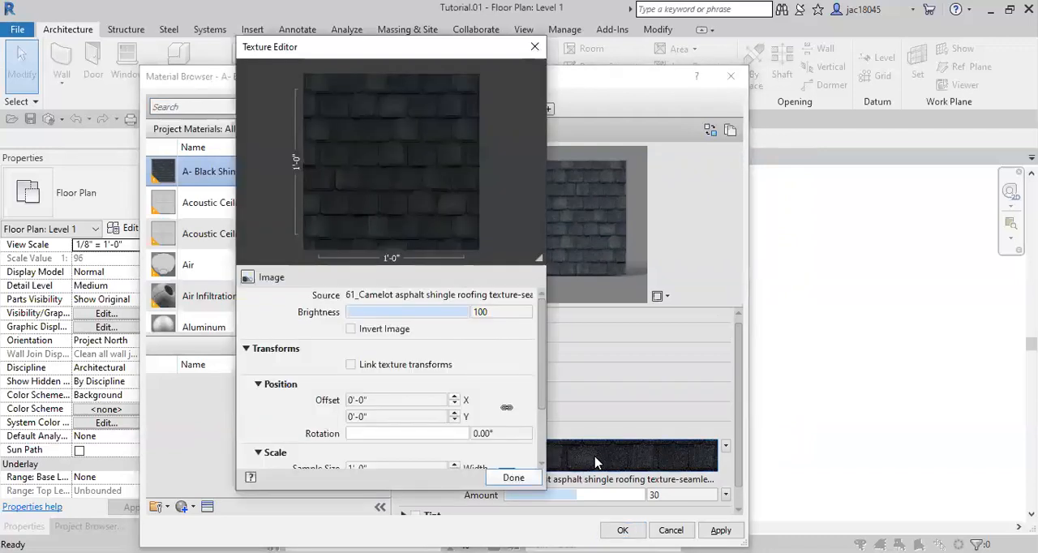
{"action": "left_click_drag", "start_coordinate": [386, 402], "coordinate": [318, 394]}
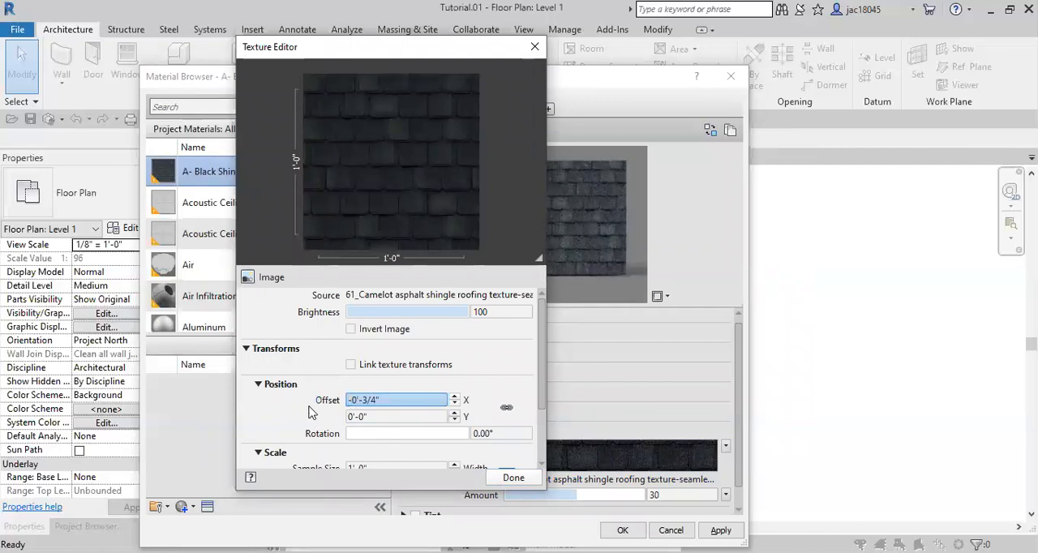
{"action": "left_click", "coordinate": [456, 404]}
{"action": "left_click", "coordinate": [455, 396]}
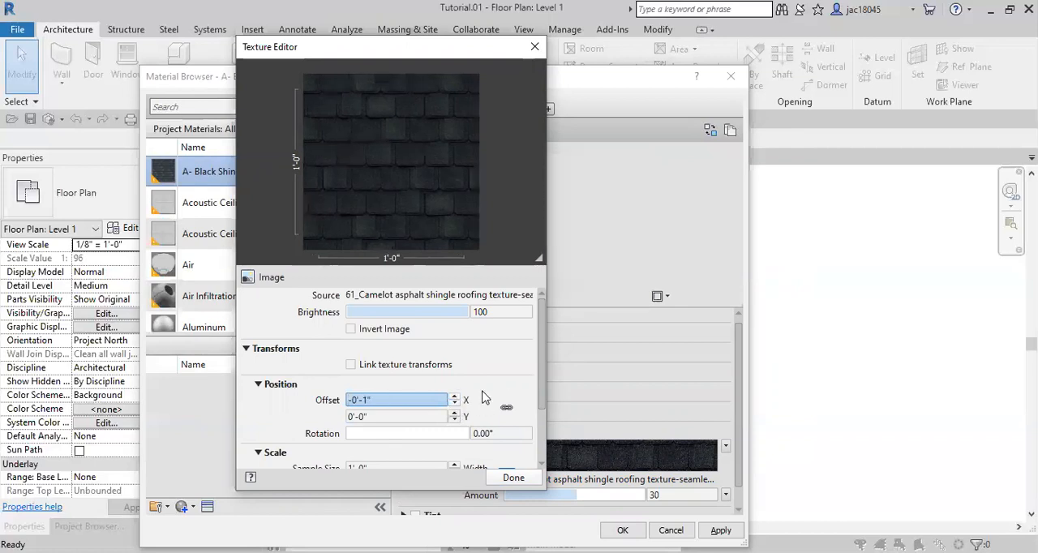
{"action": "left_click", "coordinate": [455, 396]}
{"action": "left_click", "coordinate": [455, 396]}
{"action": "left_click", "coordinate": [455, 396]}
Set the bump texture's linked sample width and height to 3' and finish the texture edit
{"action": "scroll", "coordinate": [542, 384], "scroll_direction": "down", "scroll_amount": 3}
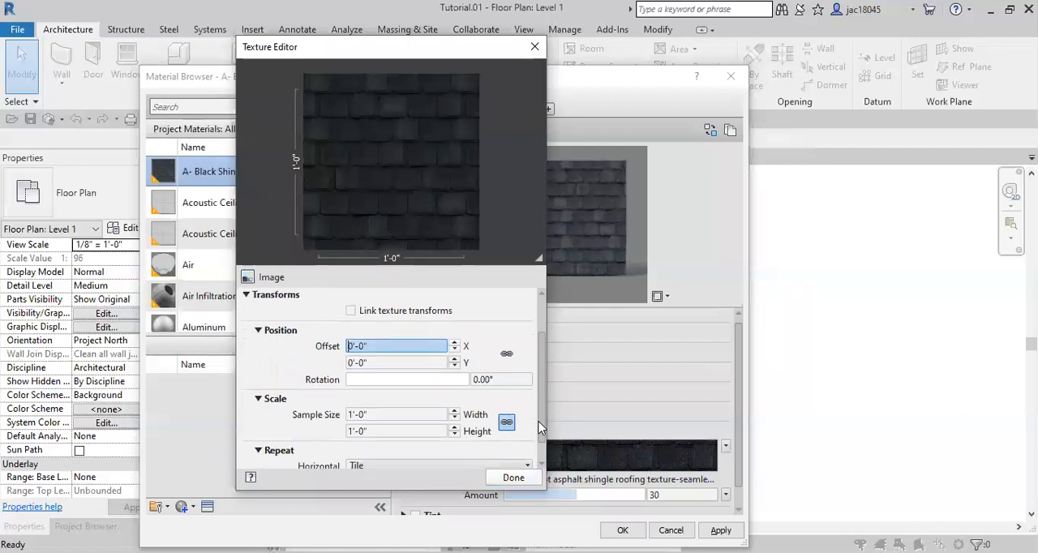
{"action": "left_click", "coordinate": [428, 392]}
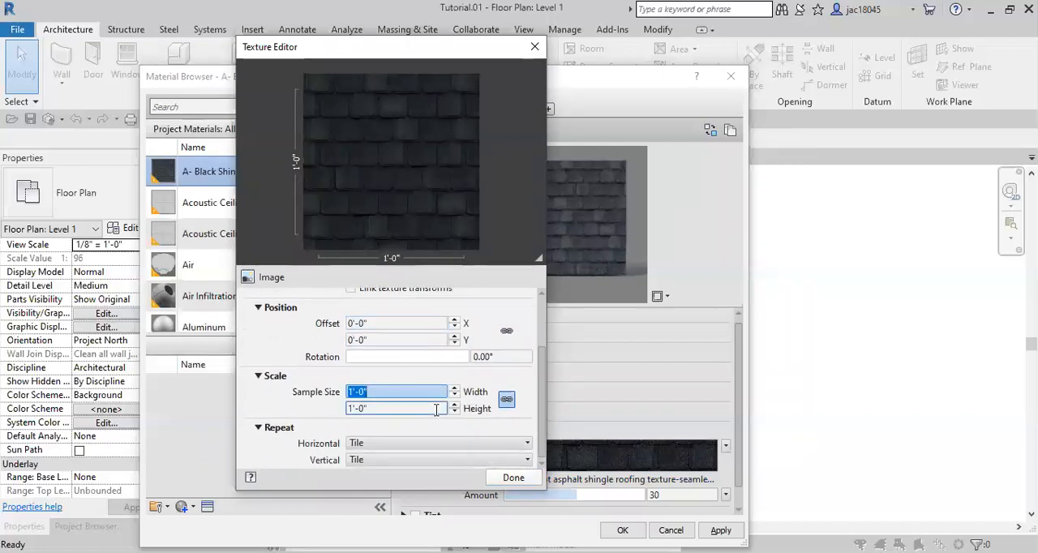
{"action": "type", "text": "3\""}
{"action": "key", "text": "Return"}
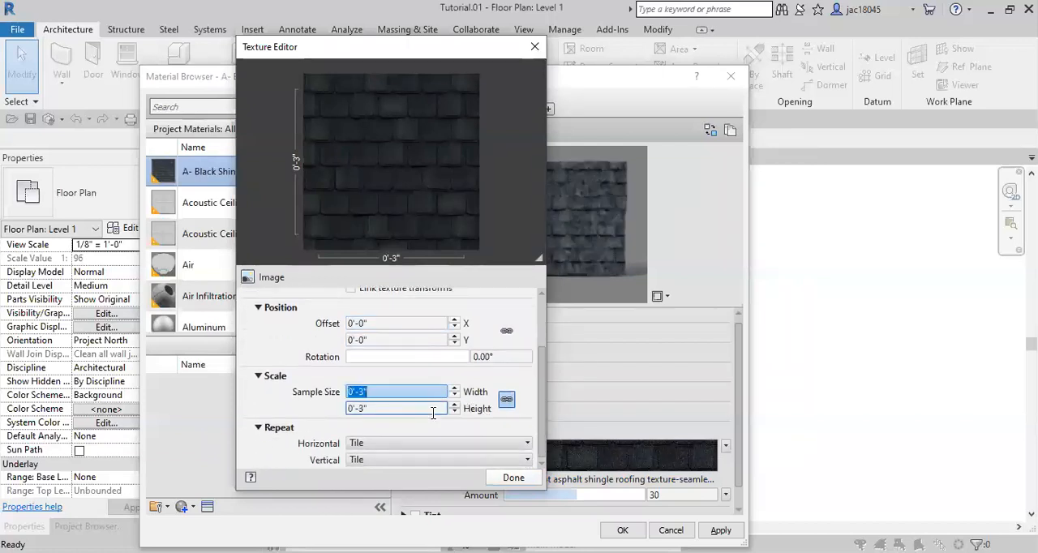
{"action": "type", "text": "3'"}
{"action": "key", "text": "Return"}
{"action": "left_click", "coordinate": [511, 478]}
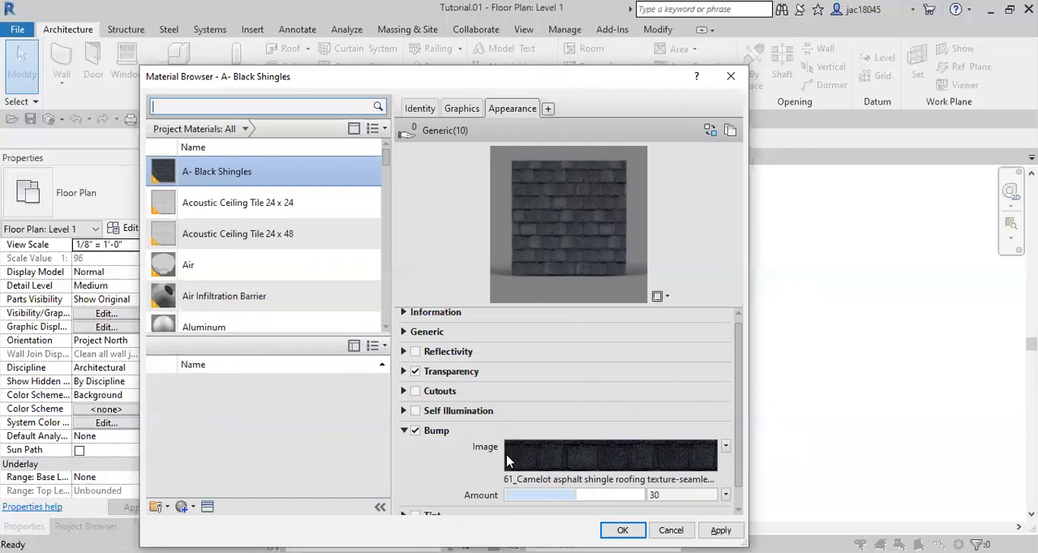
Set the Bump amount to 96 and collapse the Bump settings
{"action": "mouse_move", "coordinate": [576, 491]}
{"action": "left_mouse_down"}
{"action": "mouse_move", "coordinate": [614, 491]}
{"action": "mouse_move", "coordinate": [555, 495]}
{"action": "mouse_move", "coordinate": [579, 497]}
{"action": "left_mouse_up"}
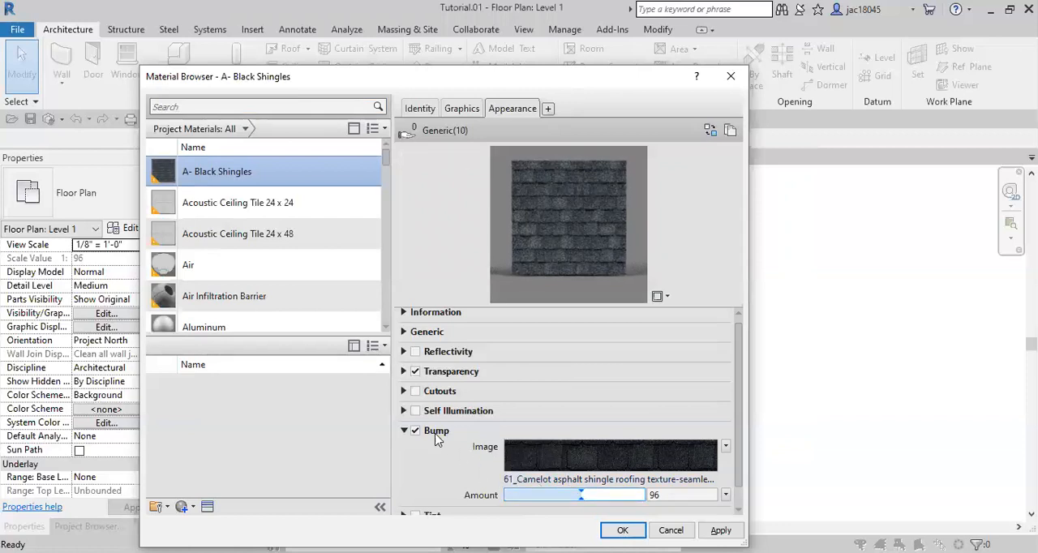
{"action": "left_click", "coordinate": [404, 430]}
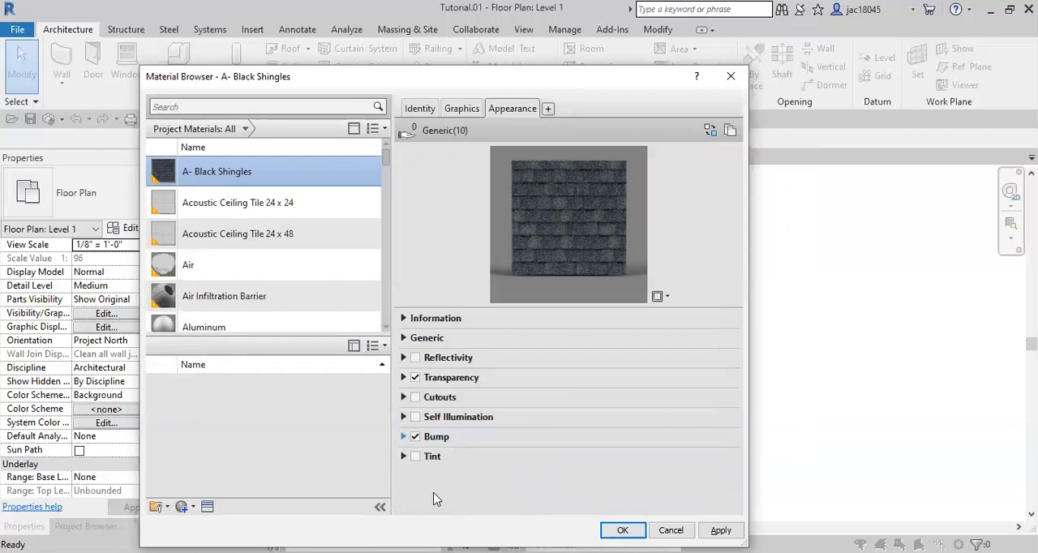
Enable the Tint property of the A- Black Shingles material and set its tint color to green, RGB 0 255 0
{"action": "left_click", "coordinate": [404, 457]}
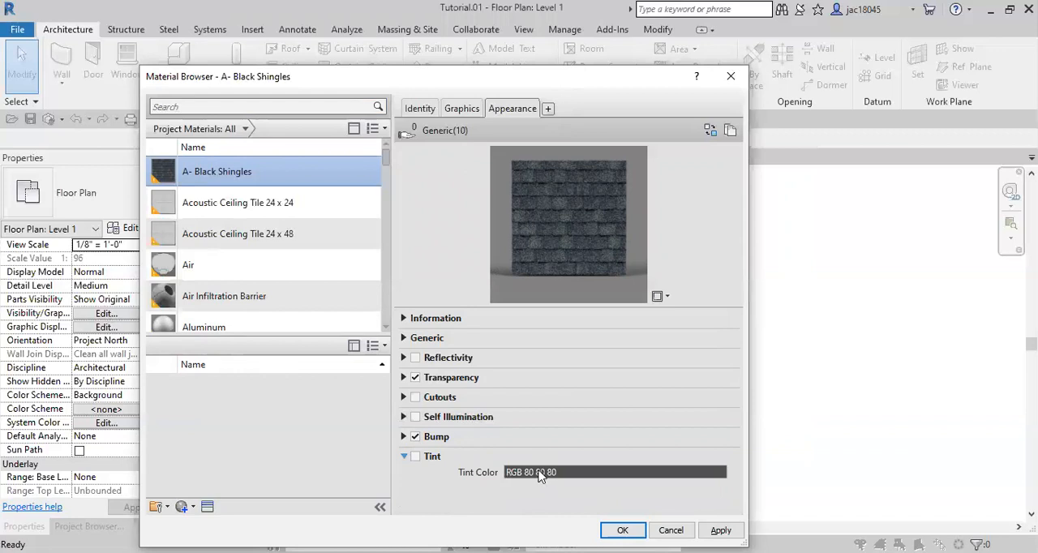
{"action": "left_click", "coordinate": [415, 457]}
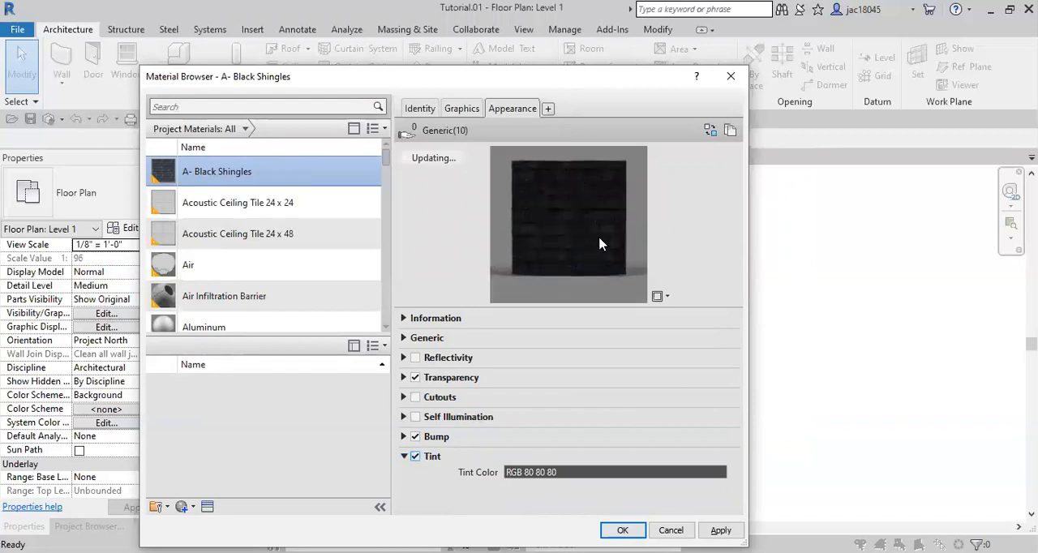
{"action": "left_click", "coordinate": [564, 469]}
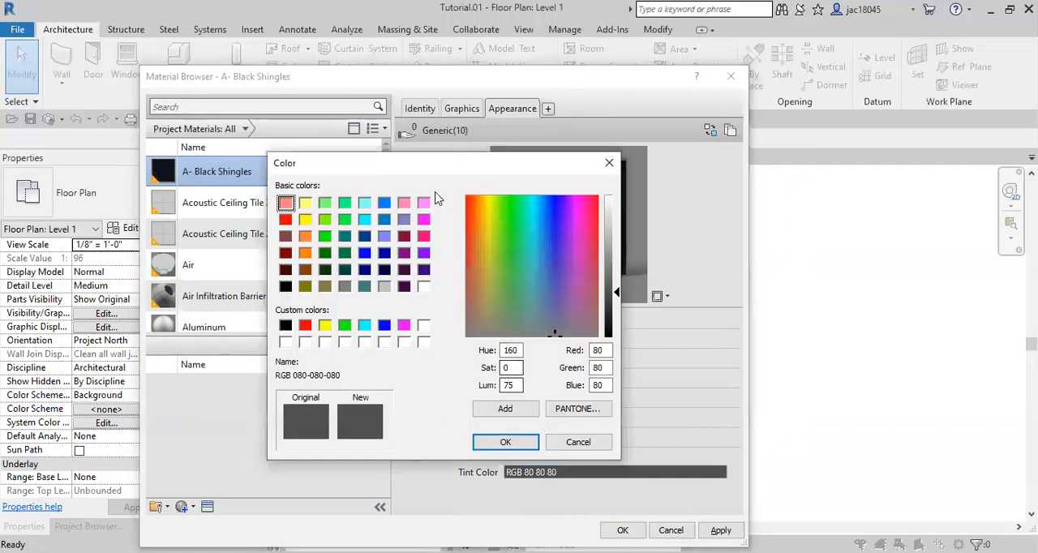
{"action": "left_click", "coordinate": [325, 237]}
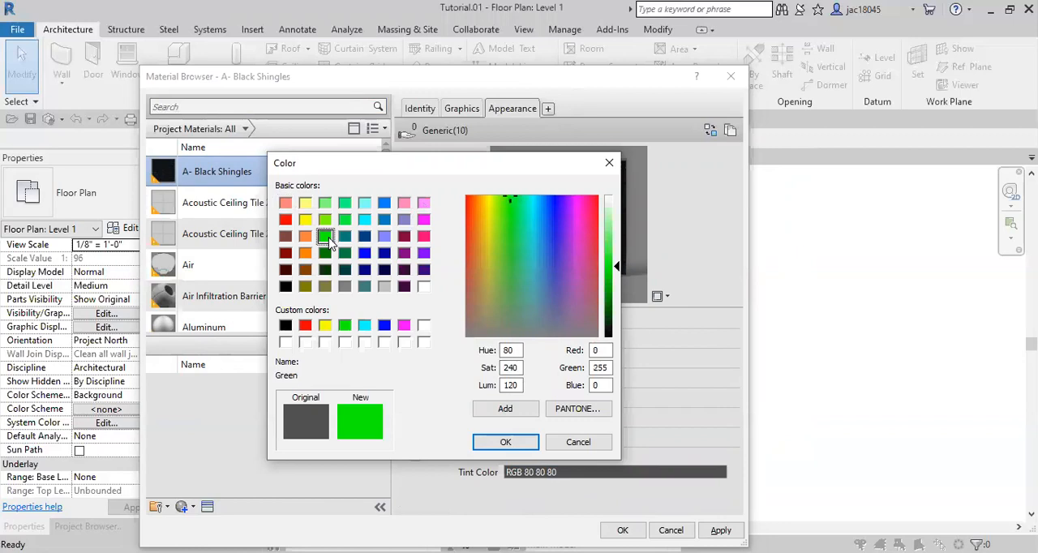
{"action": "left_click", "coordinate": [505, 443]}
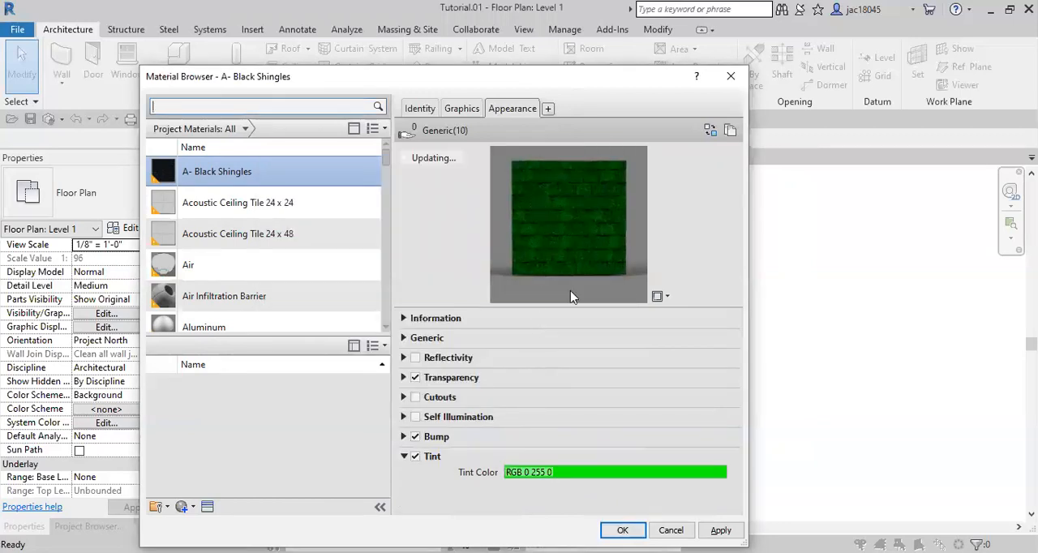
Change the material's tint color to olive, RGB 128 128 0
{"action": "left_click", "coordinate": [567, 472]}
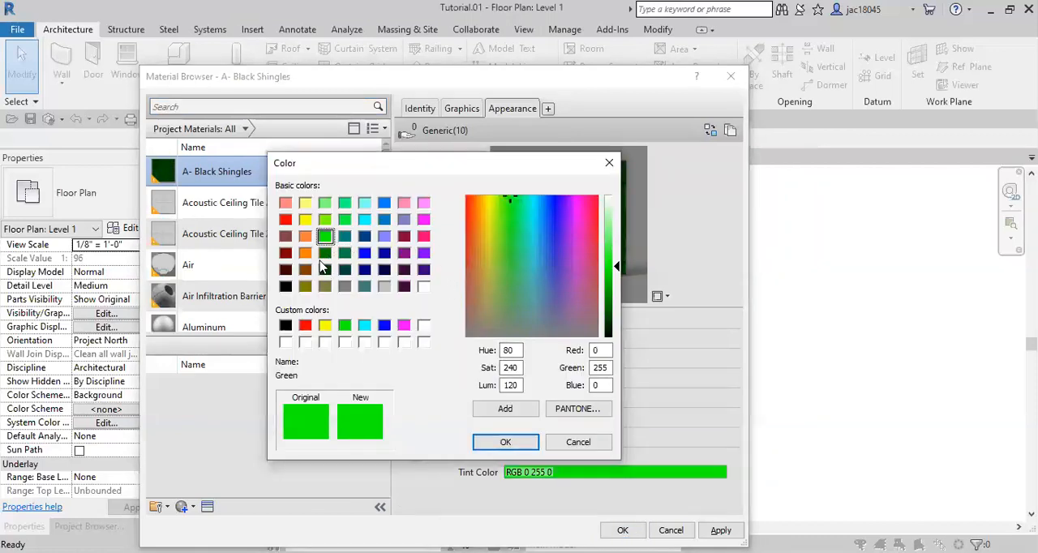
{"action": "left_click", "coordinate": [305, 287]}
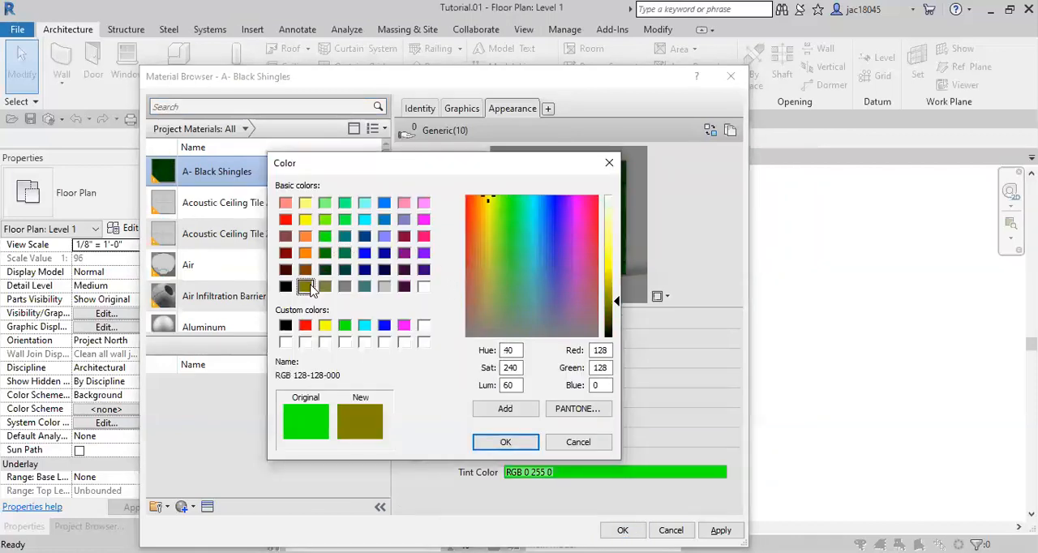
{"action": "left_click", "coordinate": [506, 441]}
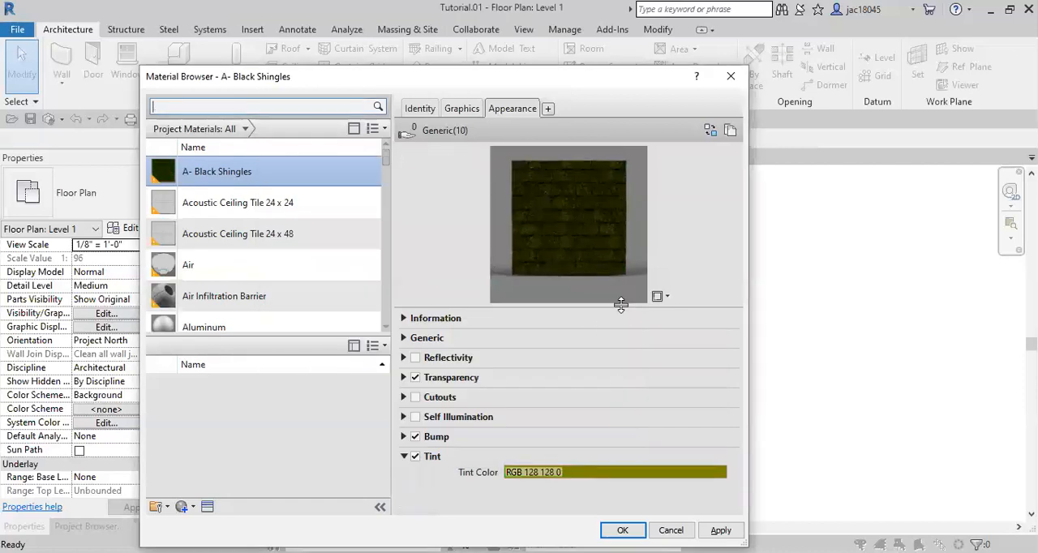
{"action": "left_click", "coordinate": [613, 475]}
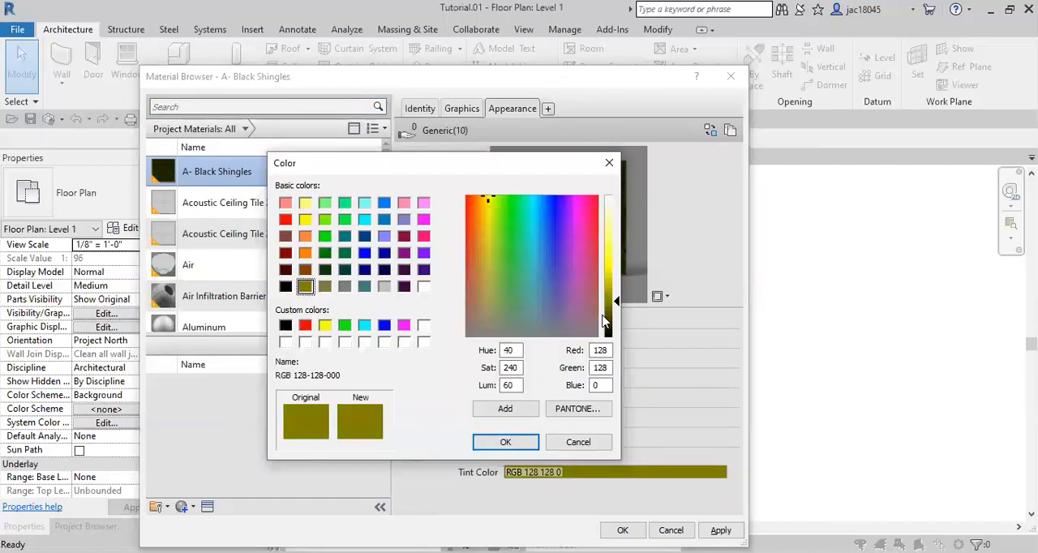
{"action": "left_click_drag", "start_coordinate": [487, 200], "coordinate": [481, 293]}
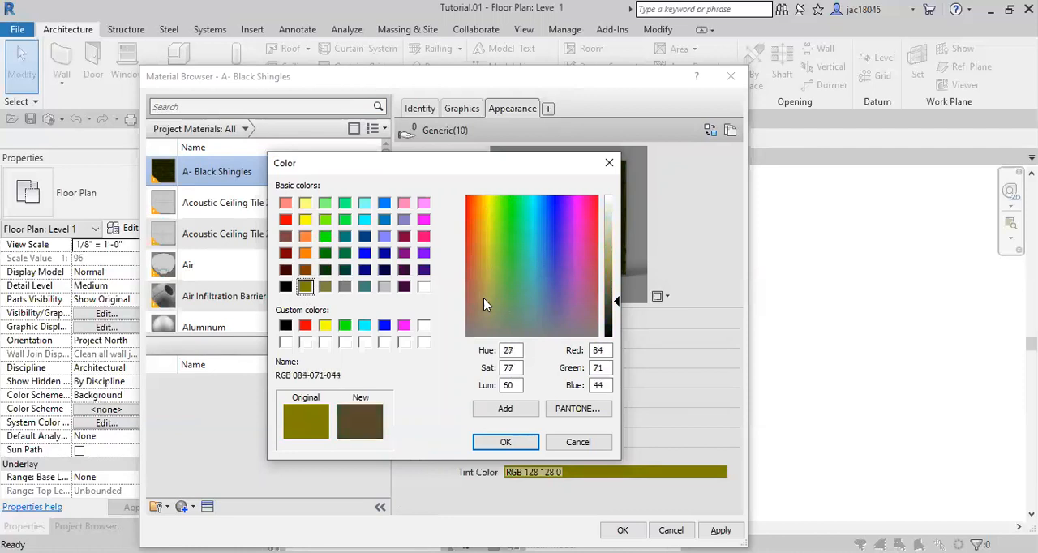
{"action": "left_click", "coordinate": [592, 446]}
Turn off the Tint property, collapse its settings, and accept the material changes to close the Material Browser
{"action": "left_click", "coordinate": [414, 457]}
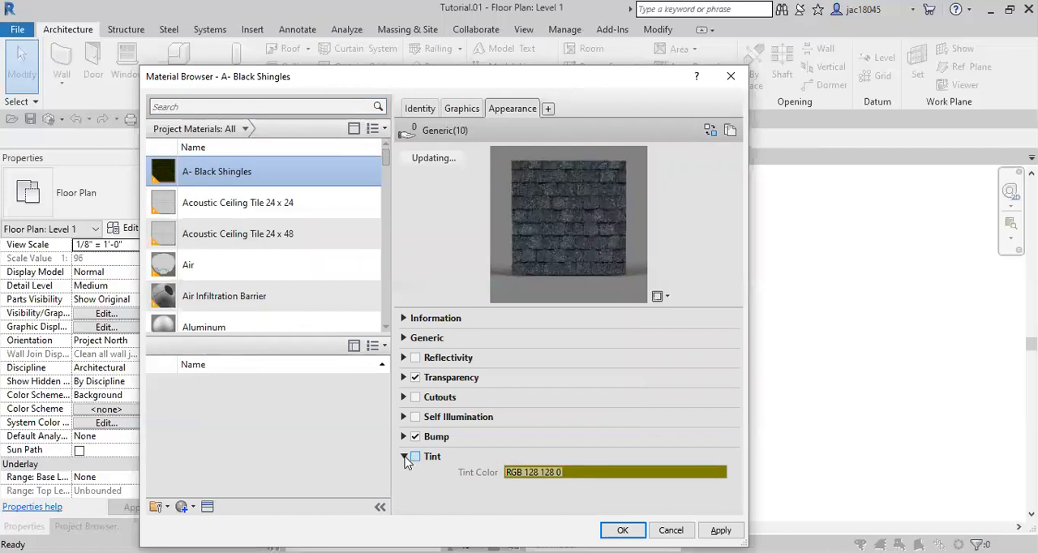
{"action": "left_click", "coordinate": [405, 458]}
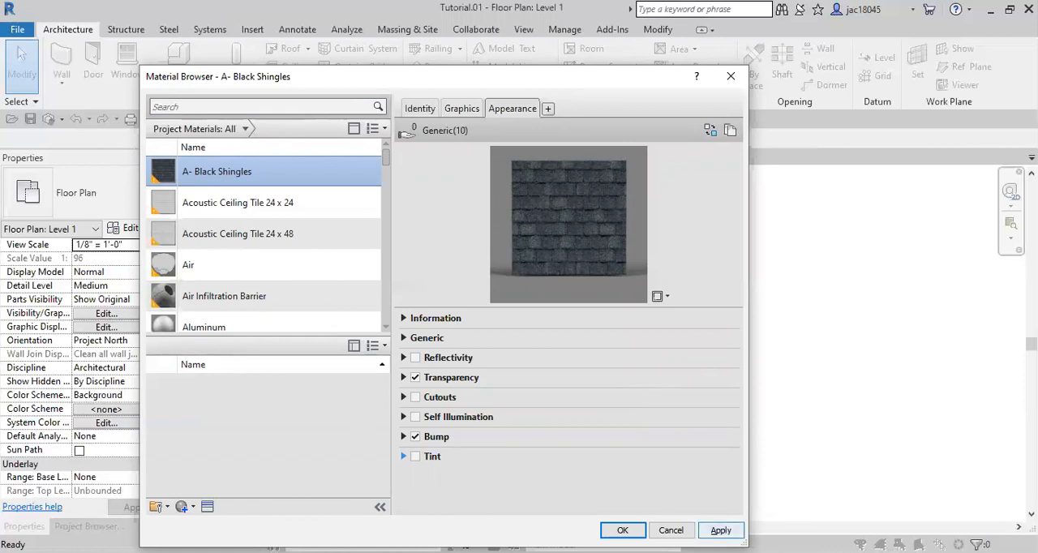
{"action": "left_click", "coordinate": [622, 530]}
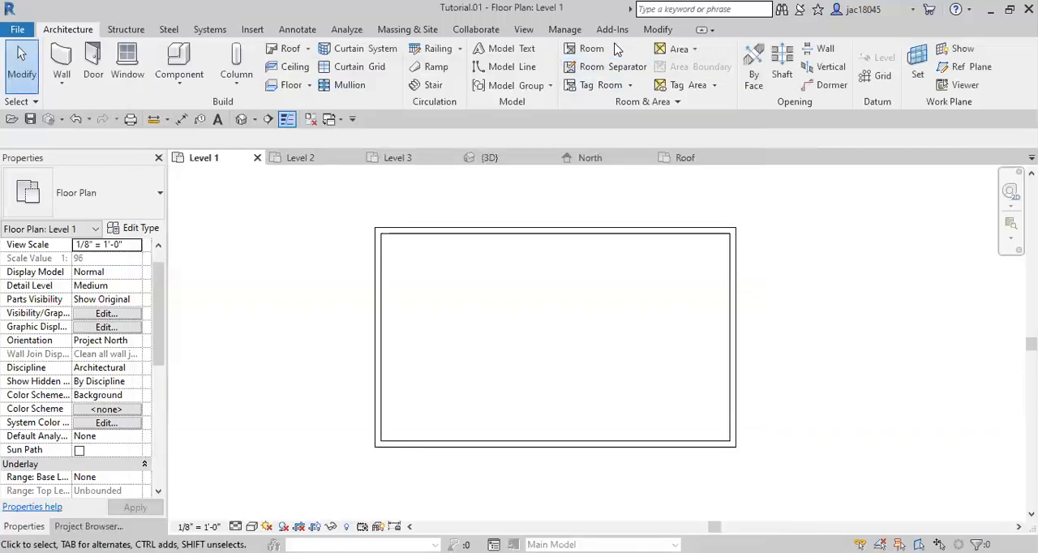